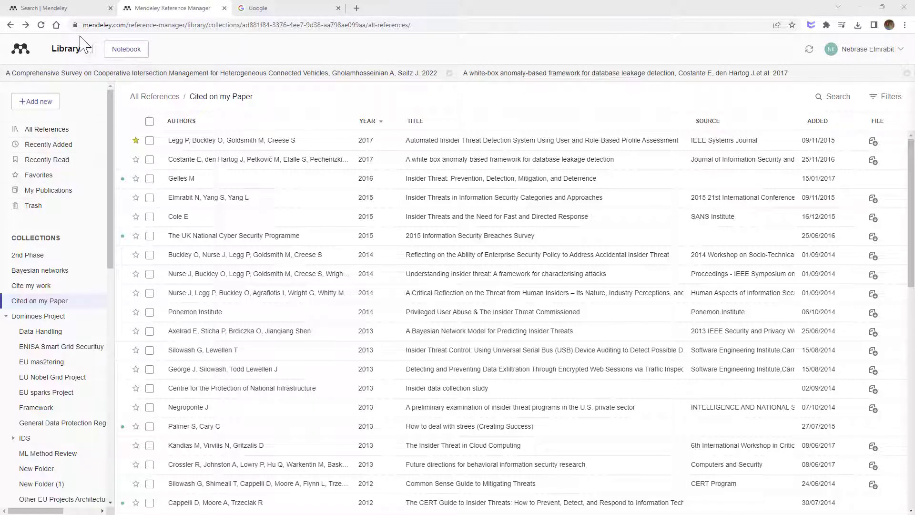
# Open Mendeley's Windows desktop download page from the account menu, then minimize Word
pyautogui.click(69, 8)
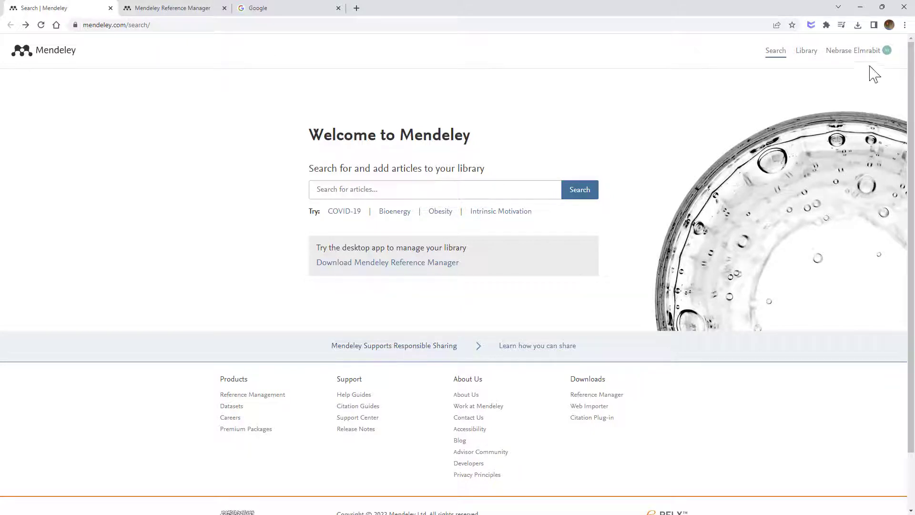
pyautogui.click(854, 57)
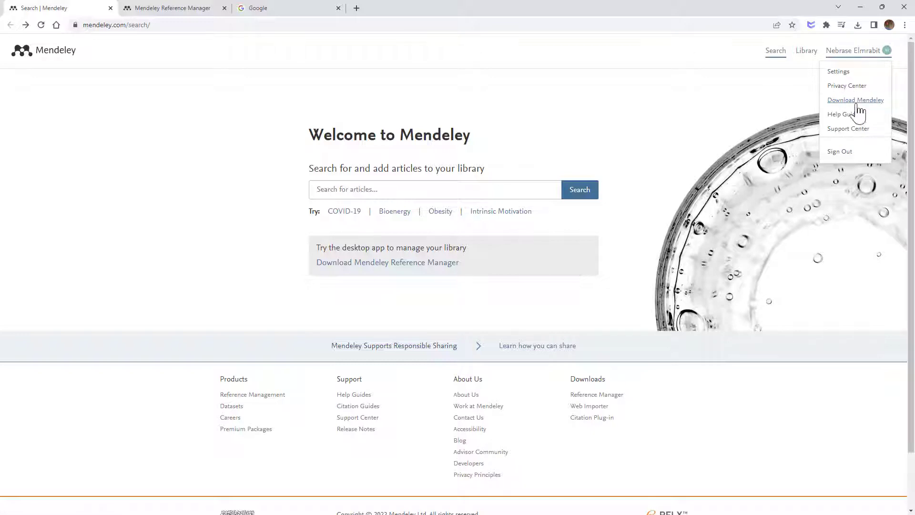
pyautogui.click(857, 104)
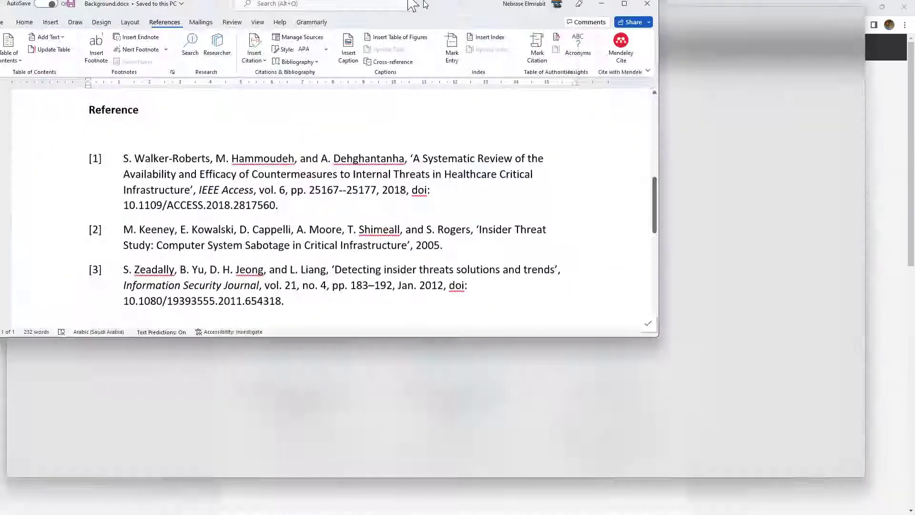
pyautogui.scroll(5, 707, 158)
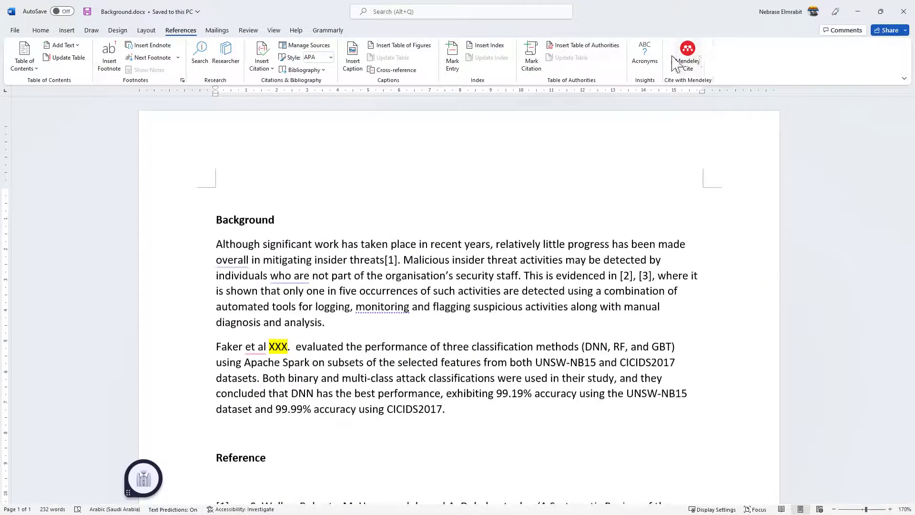
pyautogui.click(857, 12)
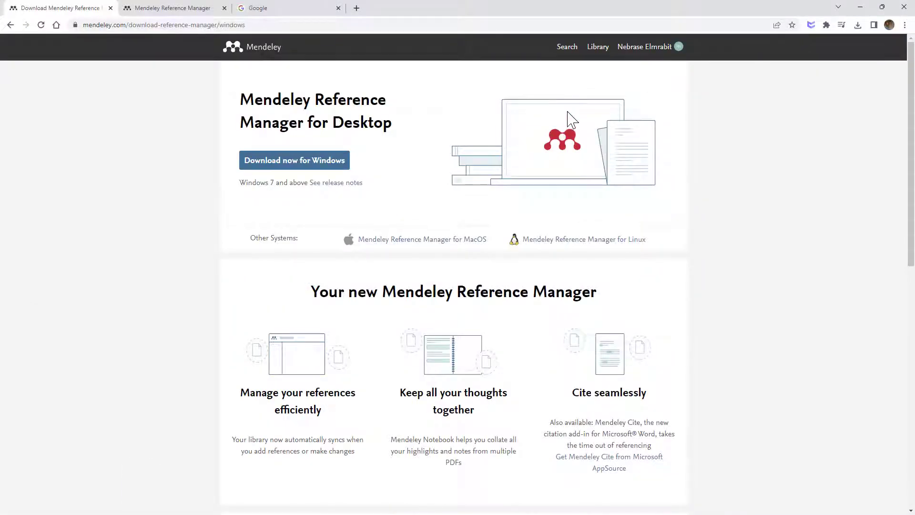
# Close the duplicate library tab and open All References via the download page's Library link
pyautogui.click(210, 9)
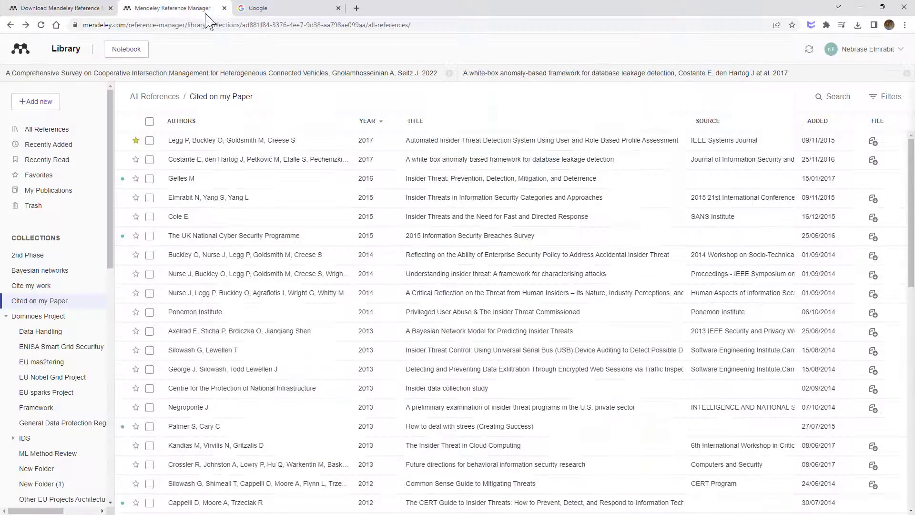
pyautogui.click(224, 8)
pyautogui.click(52, 9)
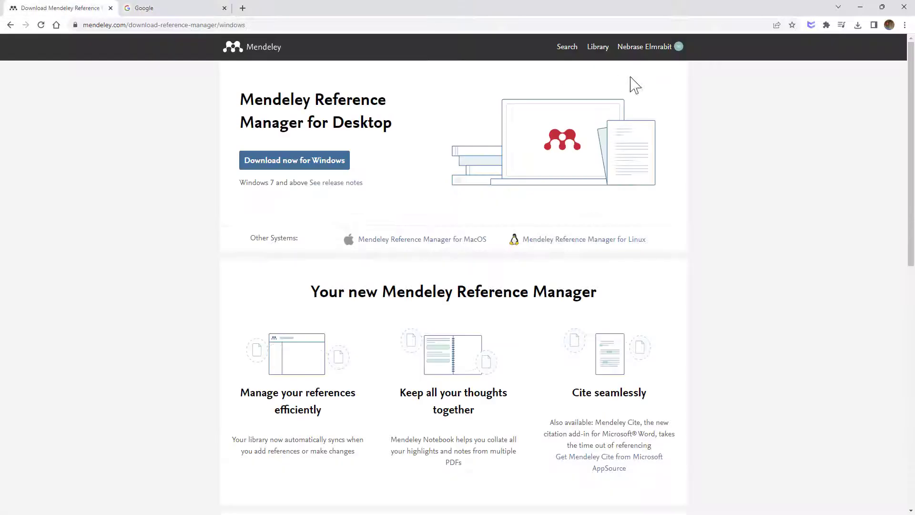
pyautogui.click(599, 50)
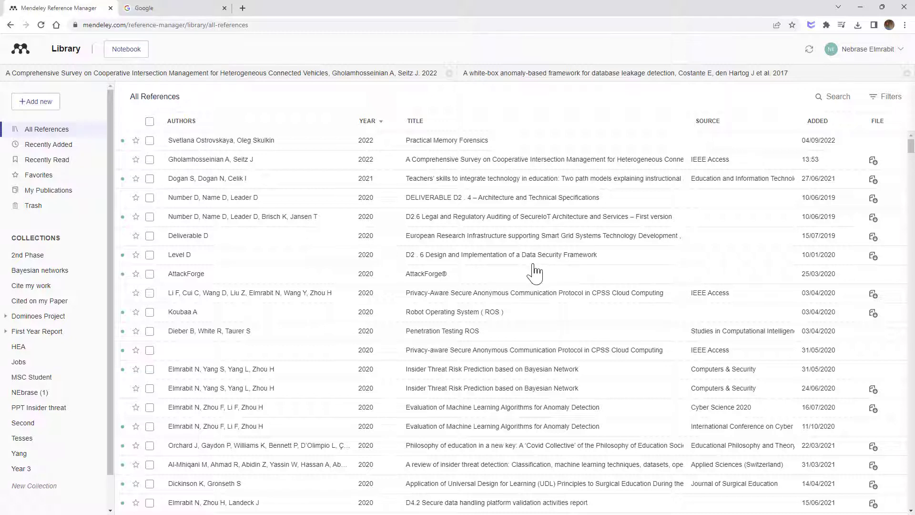
# Search Google for 'ieee access' and look over the results
pyautogui.click(162, 13)
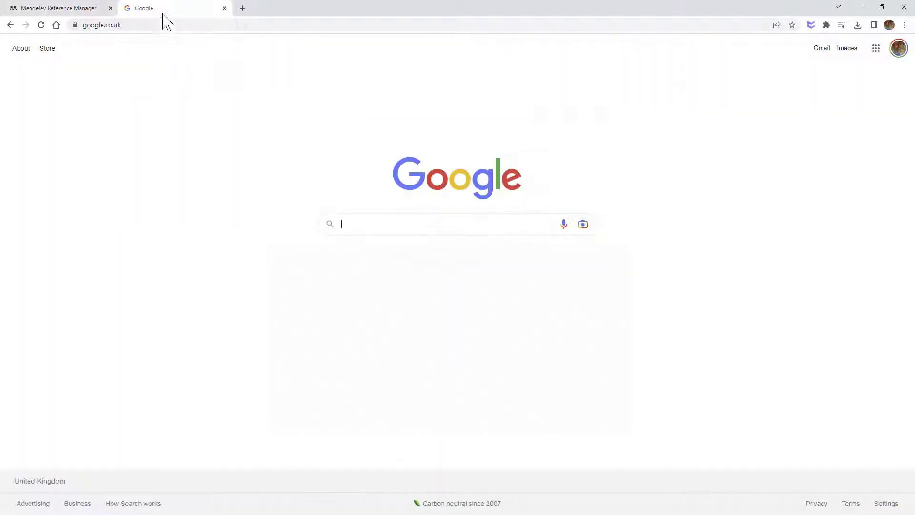
pyautogui.click(423, 228)
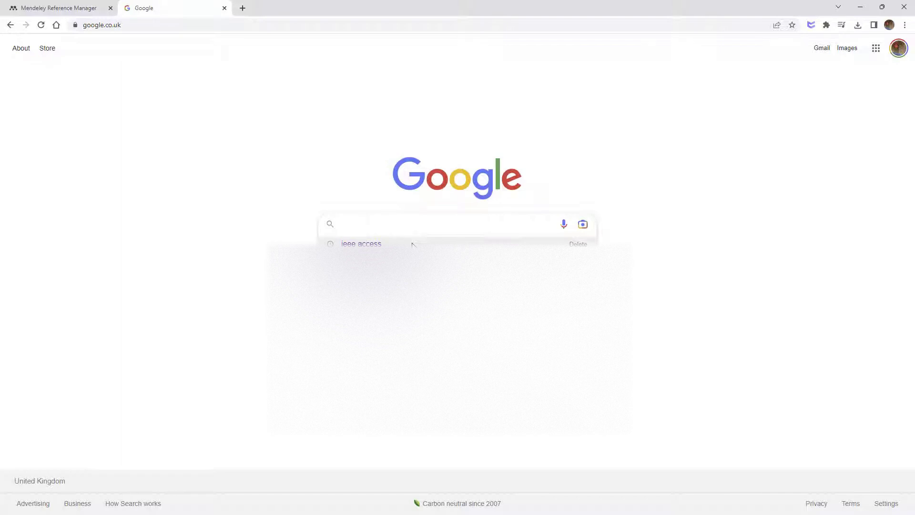
pyautogui.click(413, 245)
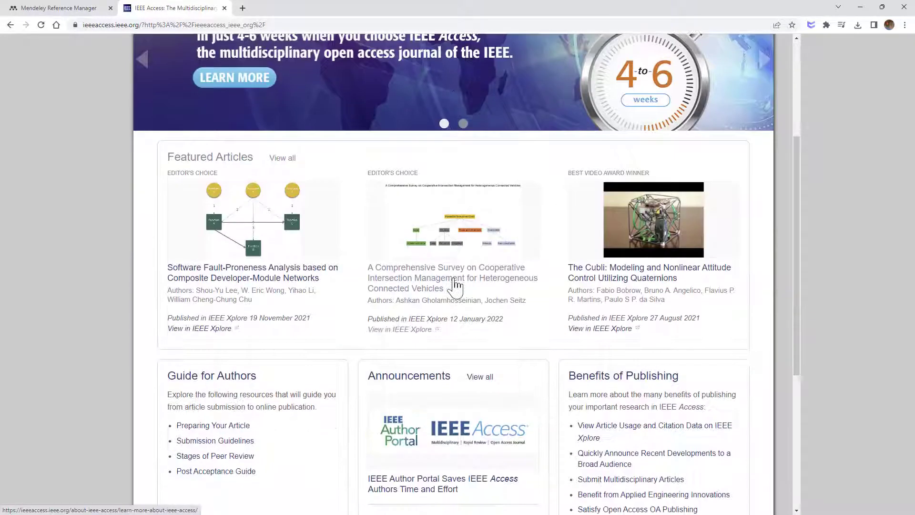
pyautogui.scroll(-4, 458, 286)
pyautogui.scroll(-4, 413, 310)
pyautogui.scroll(4, 413, 340)
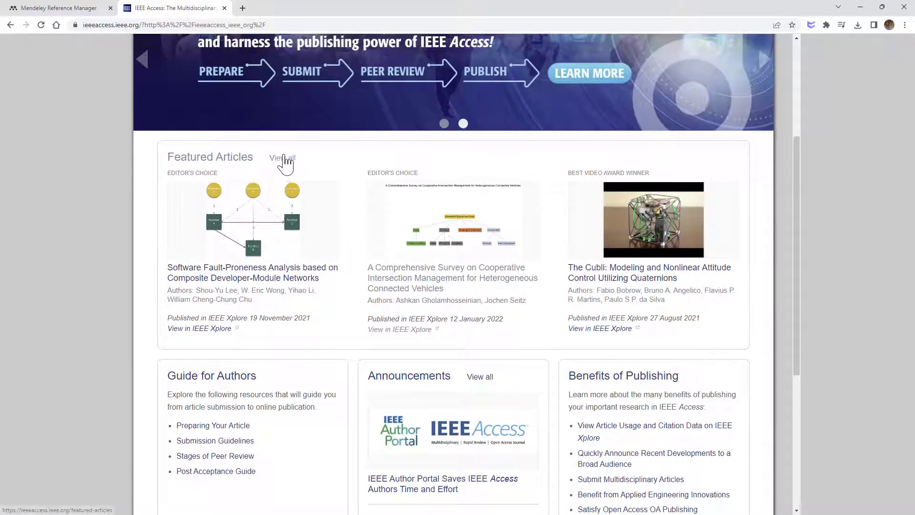
# Open the featured 'Lightweight Multifactor Authentication' article and view it on IEEE Xplore
pyautogui.click(288, 158)
pyautogui.scroll(-4, 459, 234)
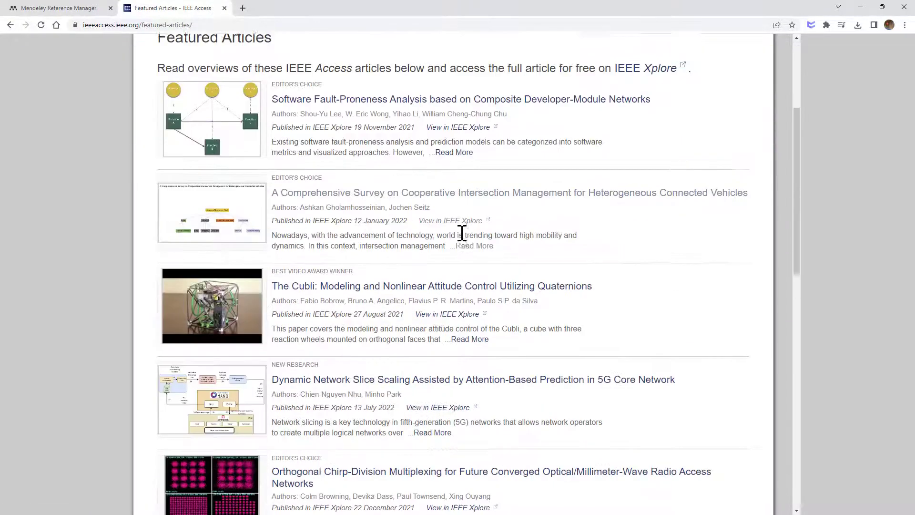
pyautogui.scroll(-7, 460, 233)
pyautogui.scroll(-6, 460, 233)
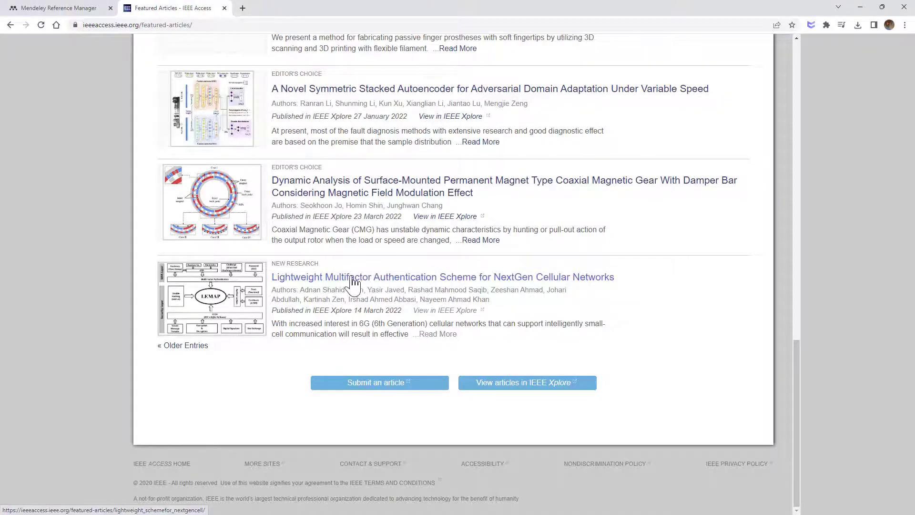
pyautogui.click(353, 277)
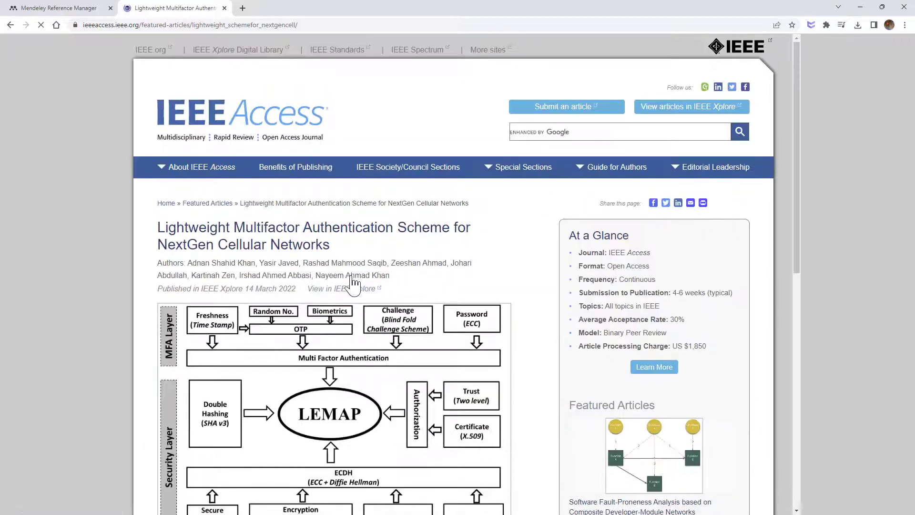
pyautogui.scroll(-6, 343, 272)
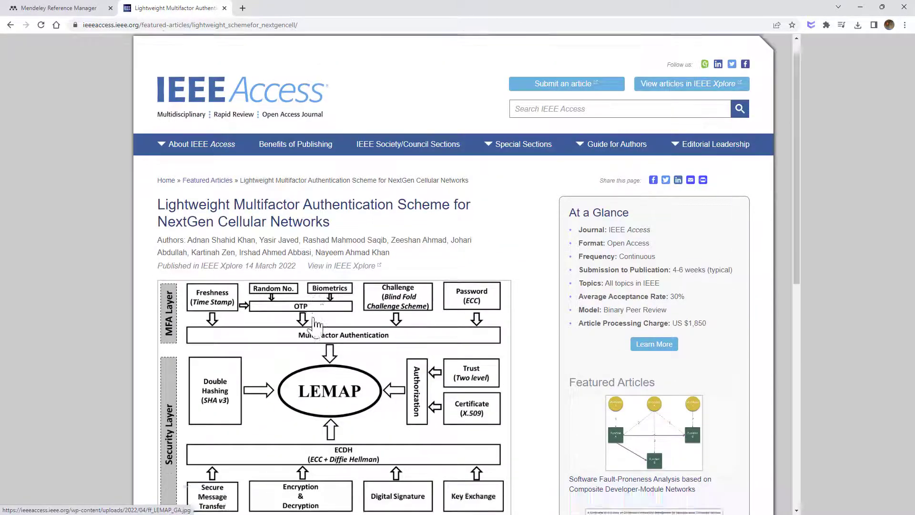
pyautogui.click(219, 414)
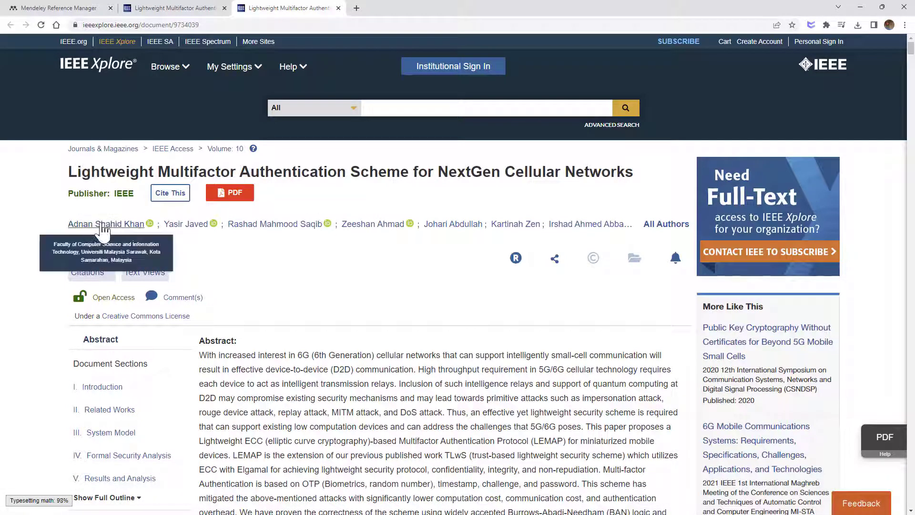
pyautogui.moveTo(106, 224)
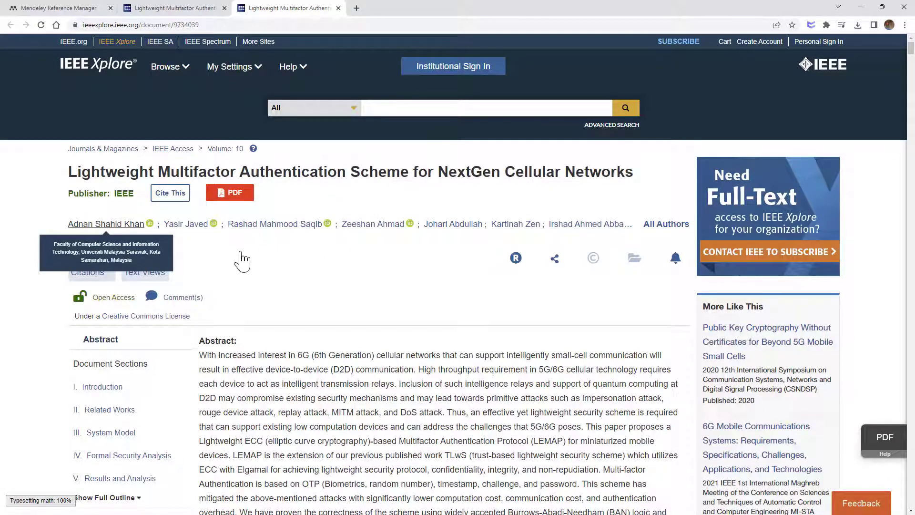
# Scroll through the article and highlight 'This paper proposes a Lightweight ECC' in the abstract
pyautogui.scroll(-4, 267, 259)
pyautogui.scroll(-9, 281, 266)
pyautogui.scroll(-8, 278, 261)
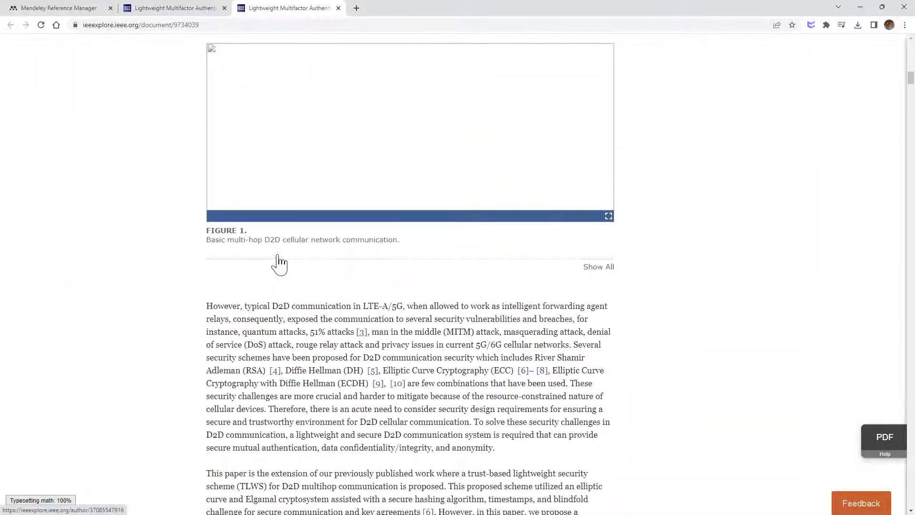
pyautogui.scroll(-10, 275, 263)
pyautogui.scroll(-4, 282, 262)
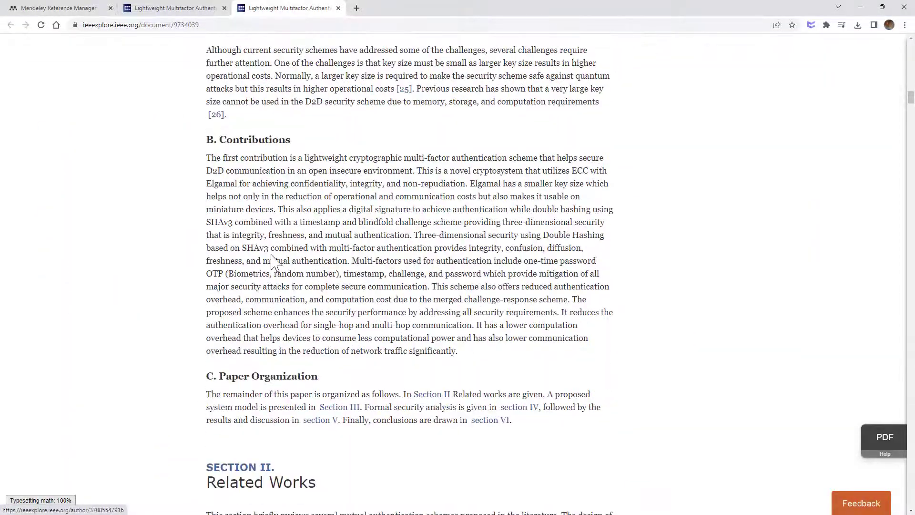
pyautogui.scroll(-5, 266, 255)
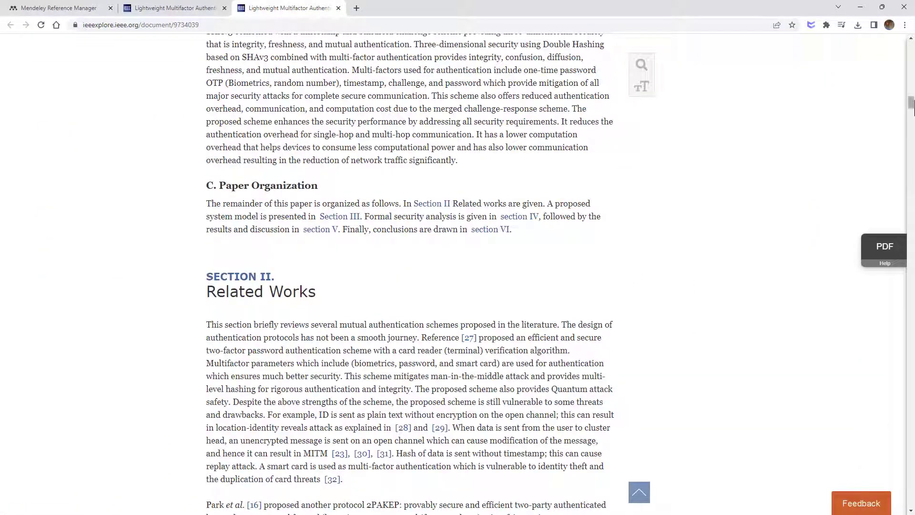
pyautogui.moveTo(912, 108)
pyautogui.mouseDown()
pyautogui.moveTo(912, 131)
pyautogui.moveTo(911, 56)
pyautogui.mouseUp()
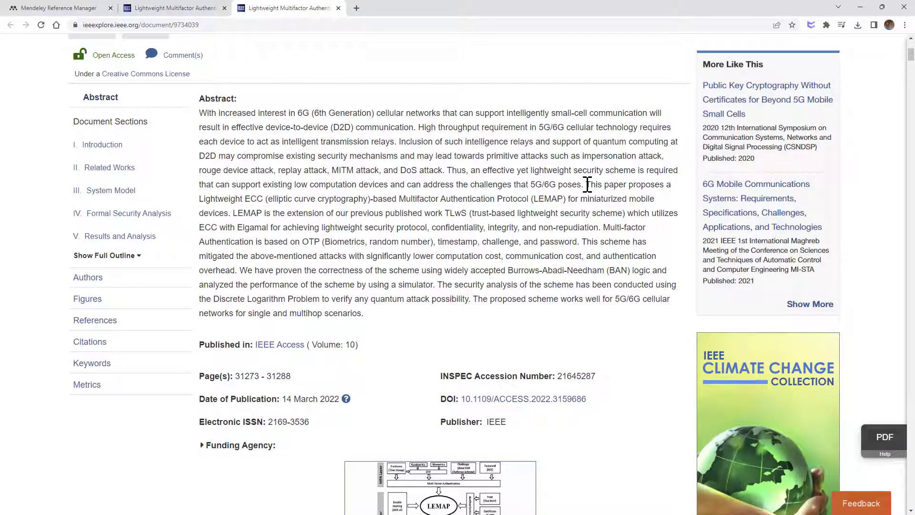
pyautogui.moveTo(587, 185); pyautogui.dragTo(260, 203)
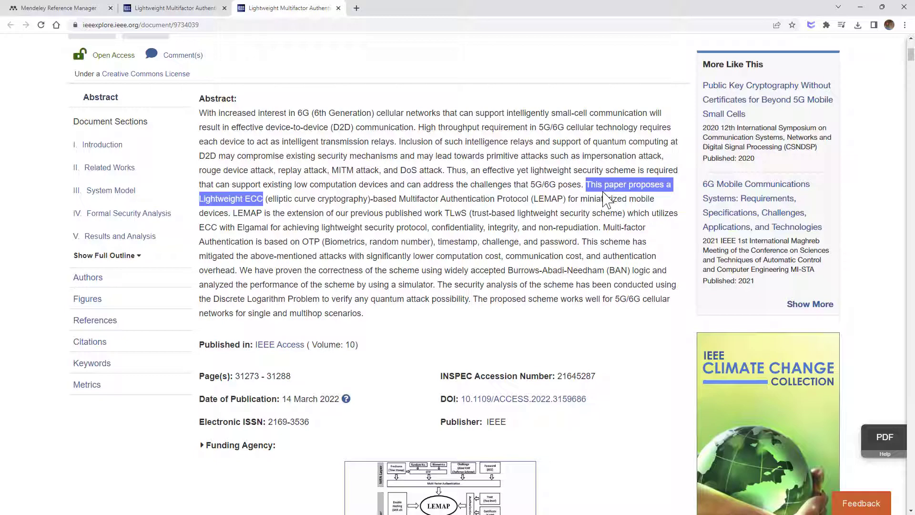
pyautogui.scroll(4, 591, 202)
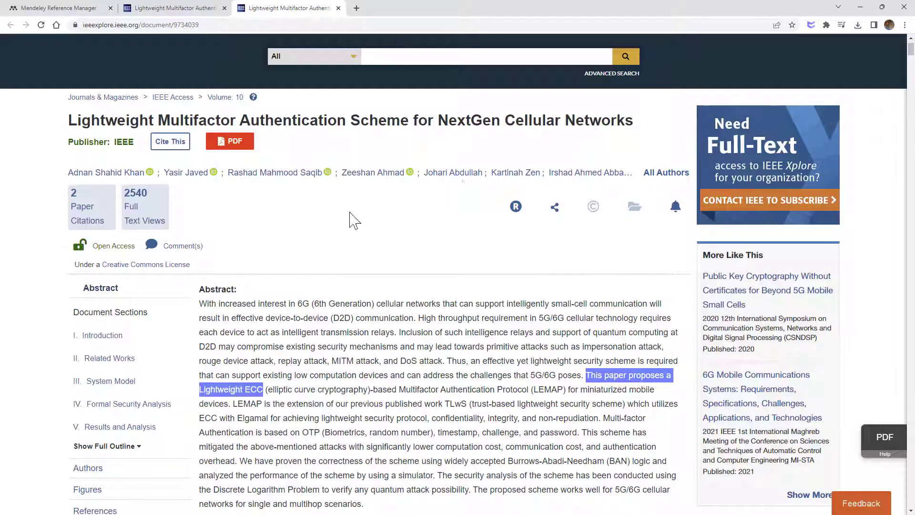
# Briefly open the article's full-text PDF, then return to the article page
pyautogui.click(239, 151)
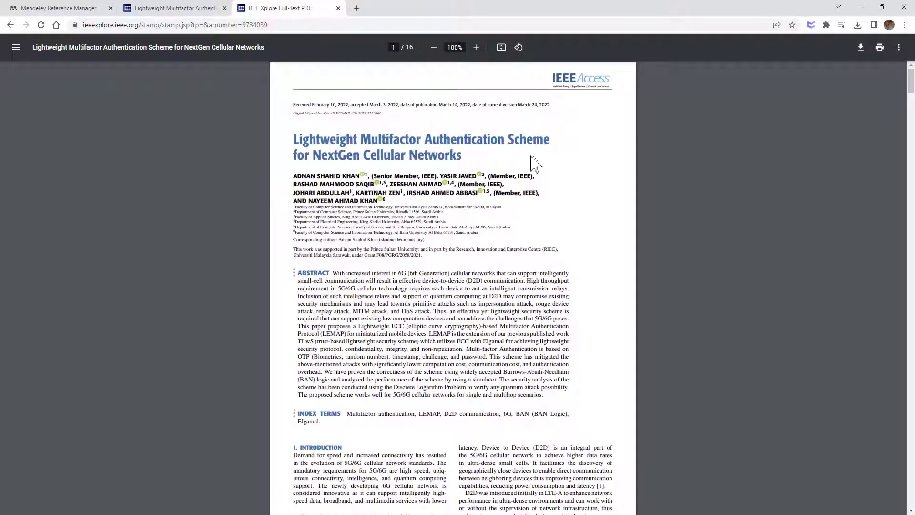
pyautogui.click(8, 27)
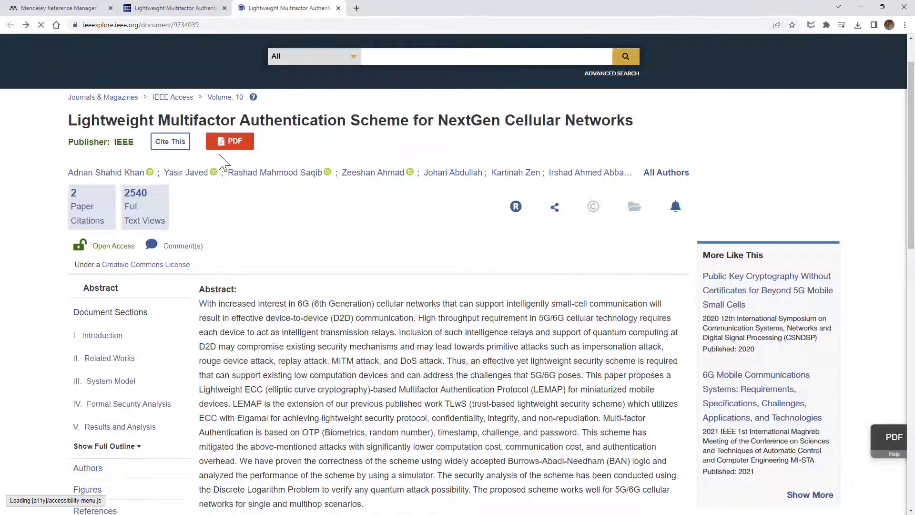
pyautogui.scroll(-4, 239, 259)
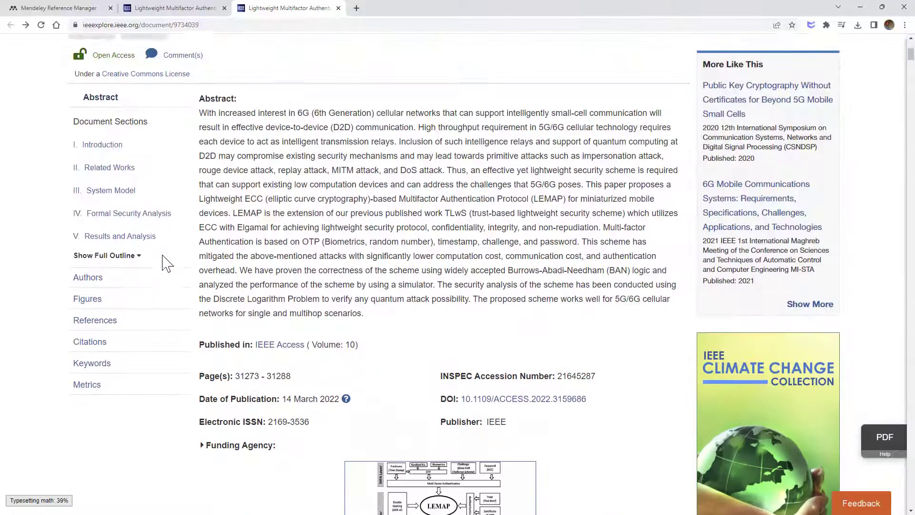
pyautogui.scroll(-4, 286, 262)
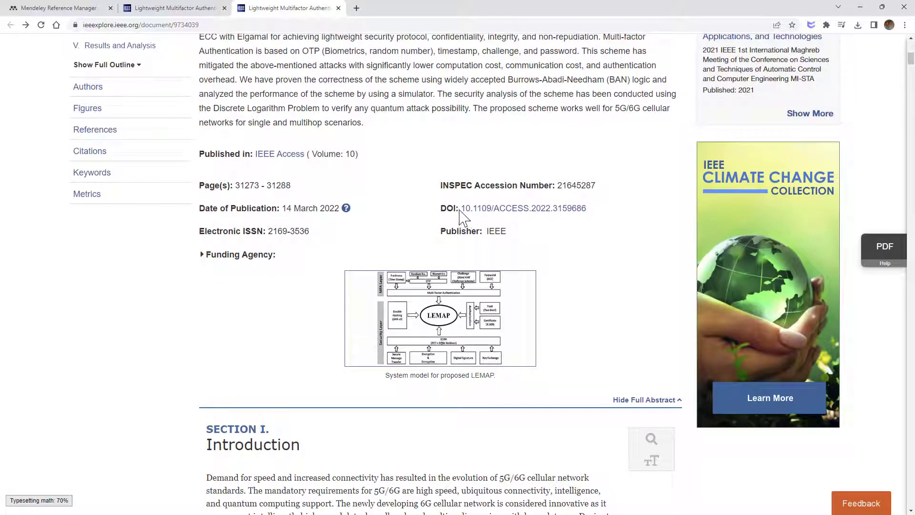
# Copy the DOI 10.1109/ACCESS.2022.3159686 and switch to the Mendeley library tab
pyautogui.moveTo(591, 210); pyautogui.dragTo(469, 212)
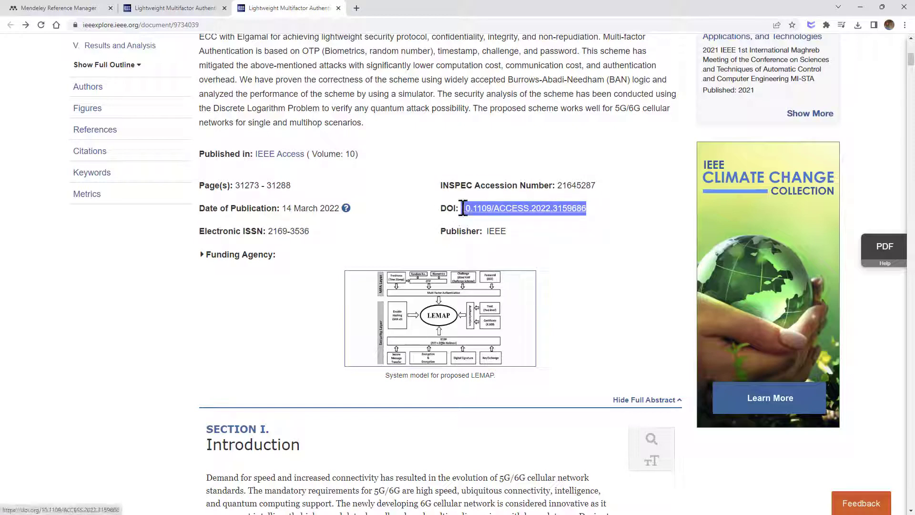
pyautogui.rightClick(471, 213)
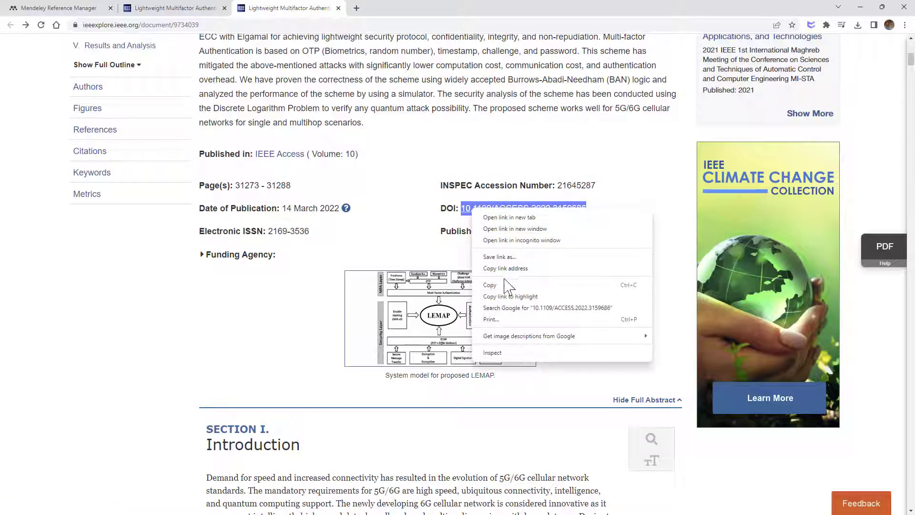
pyautogui.click(489, 285)
pyautogui.click(76, 8)
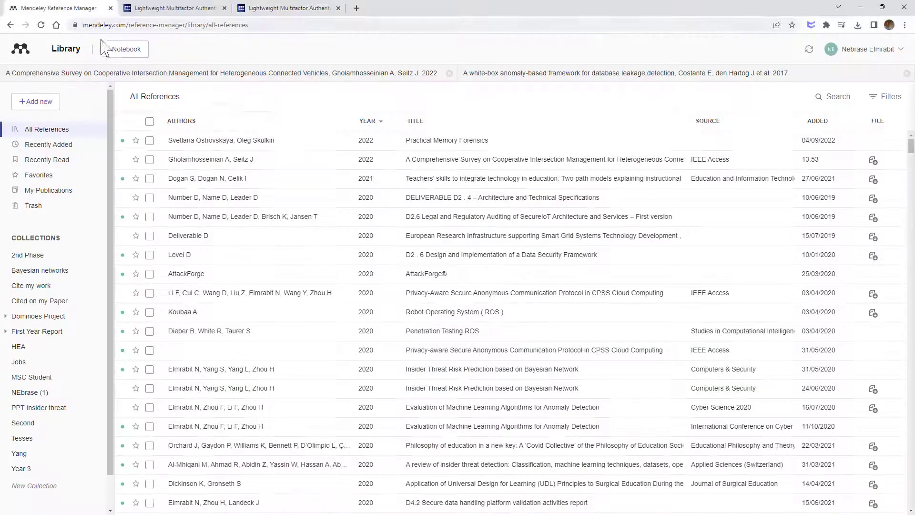
# Create a manual entry and auto-fill it by looking up DOI 10.1109/ACCESS.2022.3159686
pyautogui.click(47, 104)
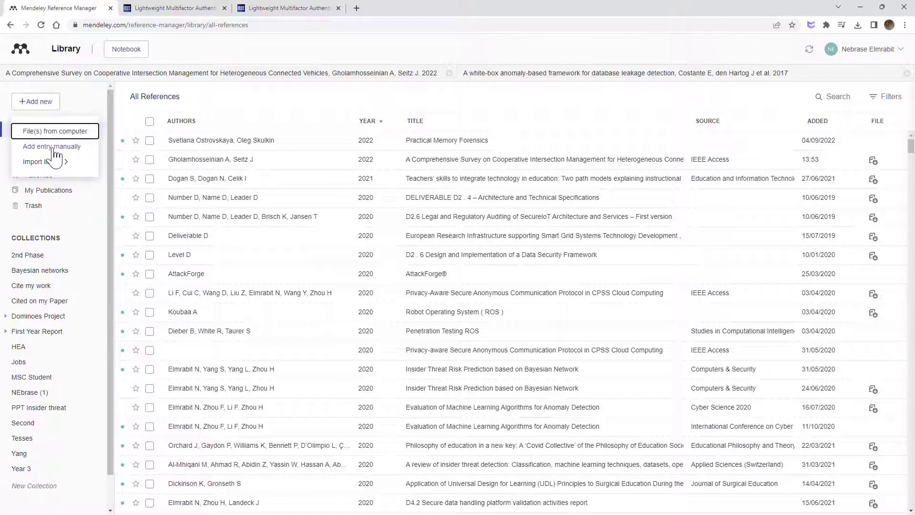
pyautogui.click(54, 149)
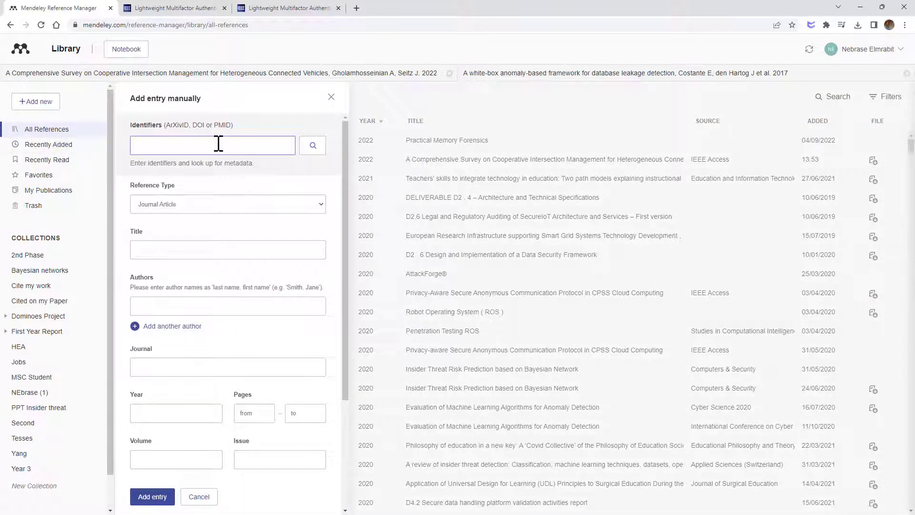
pyautogui.rightClick(204, 150)
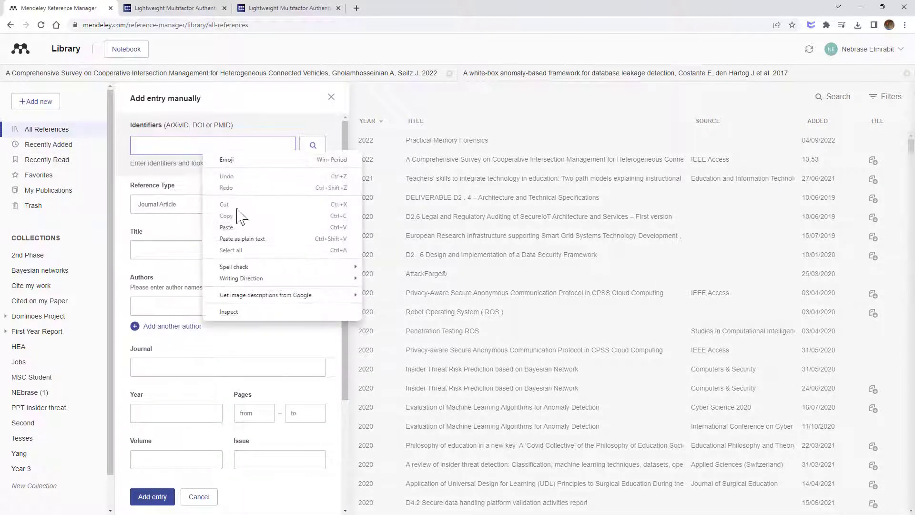
pyautogui.click(239, 230)
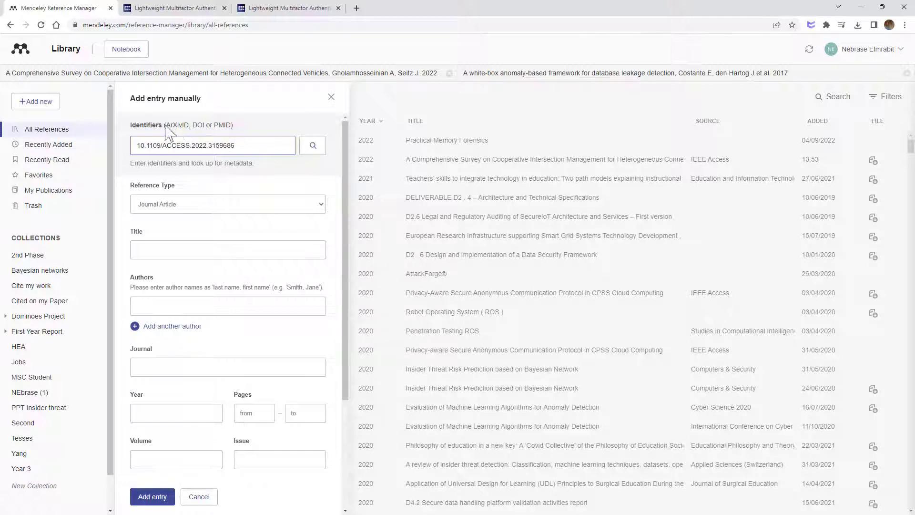
pyautogui.click(313, 147)
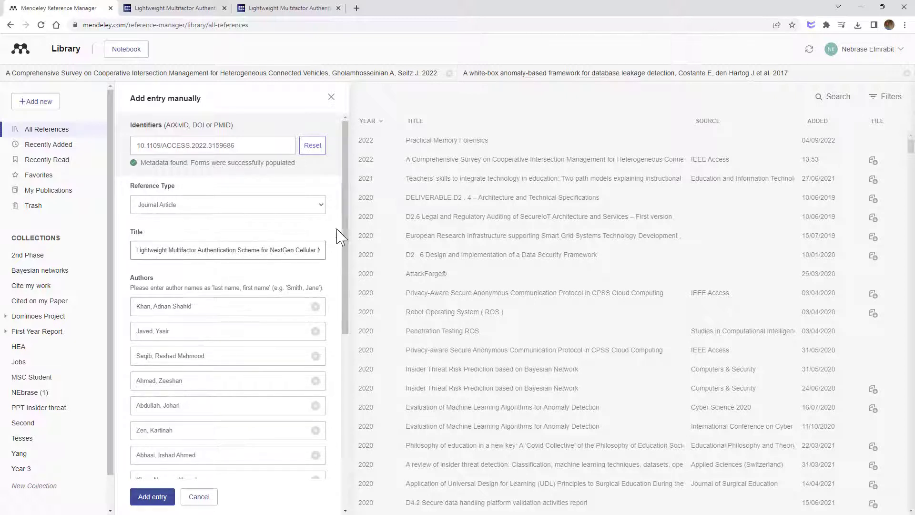
pyautogui.moveTo(346, 184); pyautogui.dragTo(334, 340)
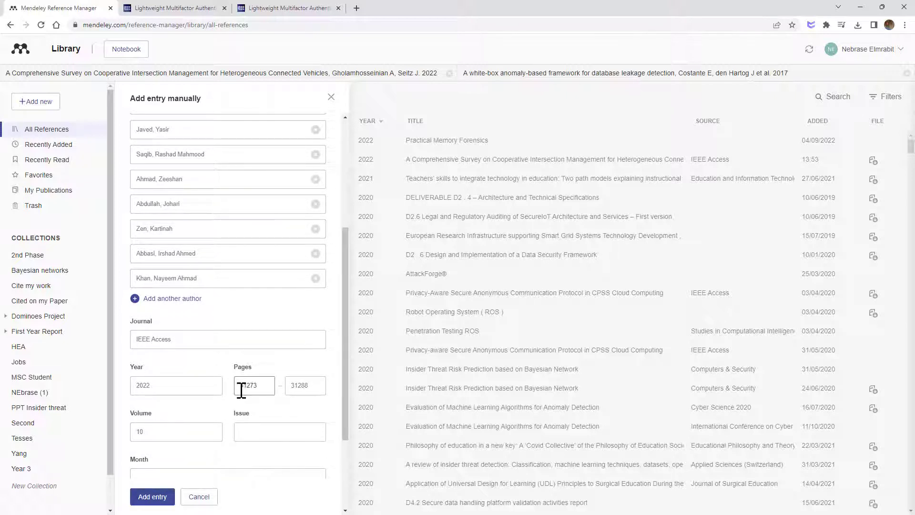
pyautogui.scroll(-3, 199, 376)
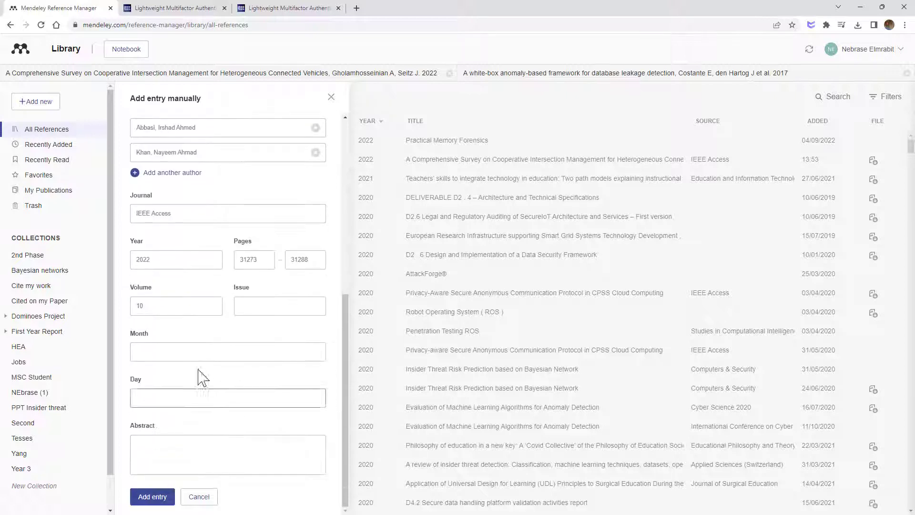
pyautogui.scroll(5, 181, 288)
pyautogui.scroll(3, 184, 295)
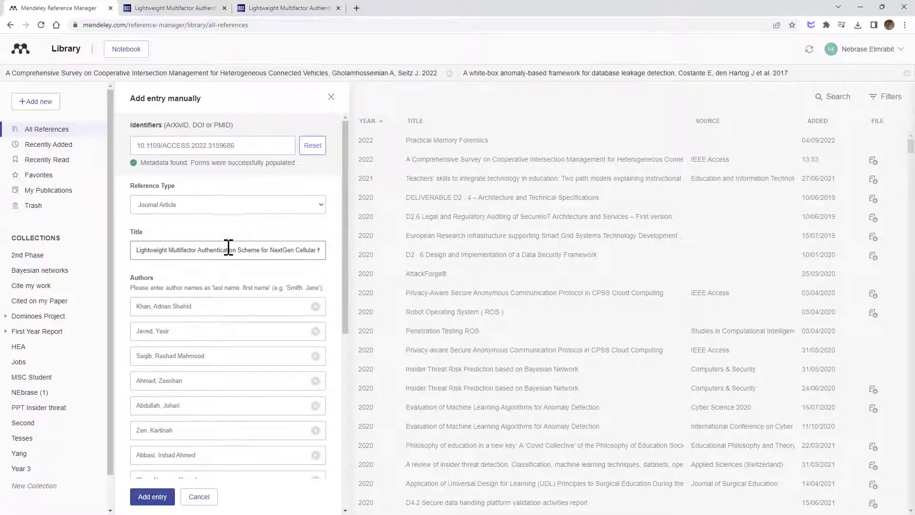
pyautogui.scroll(-5, 252, 251)
pyautogui.scroll(5, 253, 255)
# Save the new entry and sort the library by date added, newest first
pyautogui.click(153, 496)
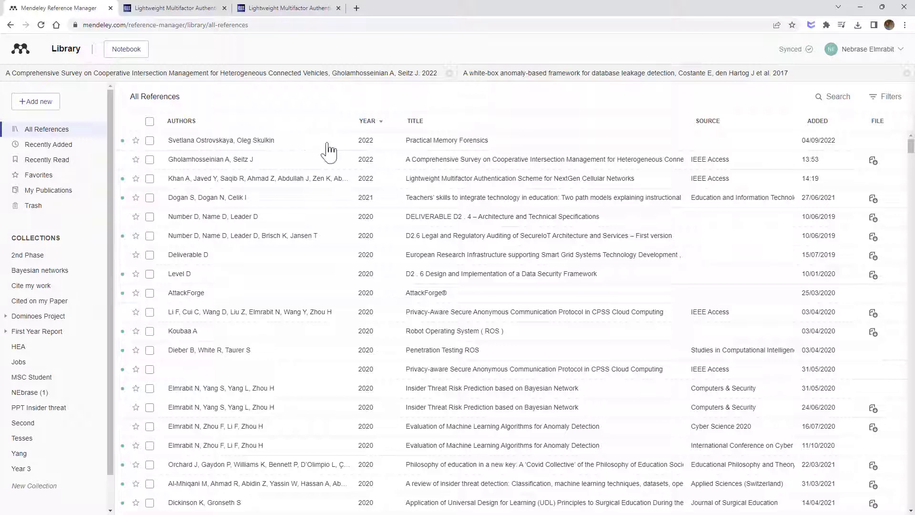
pyautogui.click(821, 124)
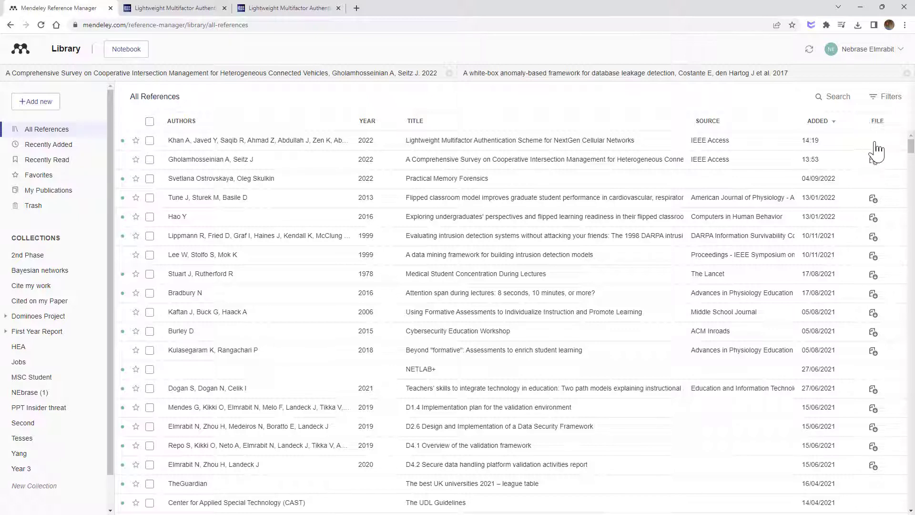
# Open the Info panel of the 'Lightweight Multifactor Authentication Scheme' reference
pyautogui.click(514, 143)
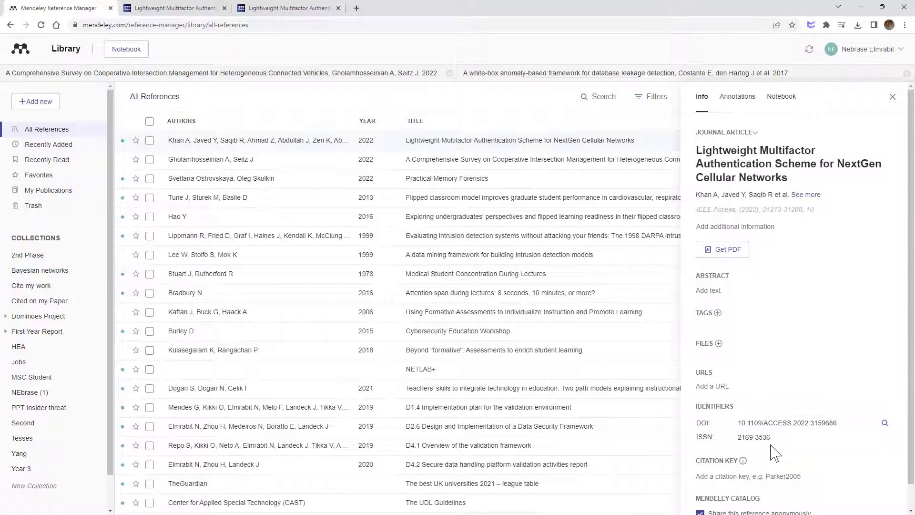
pyautogui.scroll(-1, 768, 453)
pyautogui.scroll(1, 776, 378)
# Attach the PDF with Get PDF, scroll through it, and switch to Word
pyautogui.click(699, 257)
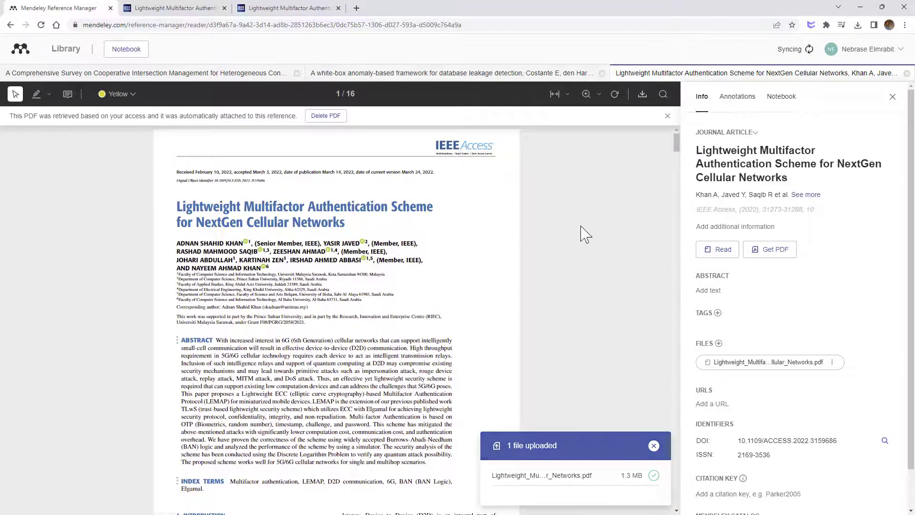
pyautogui.scroll(-5, 587, 234)
pyautogui.scroll(-5, 596, 219)
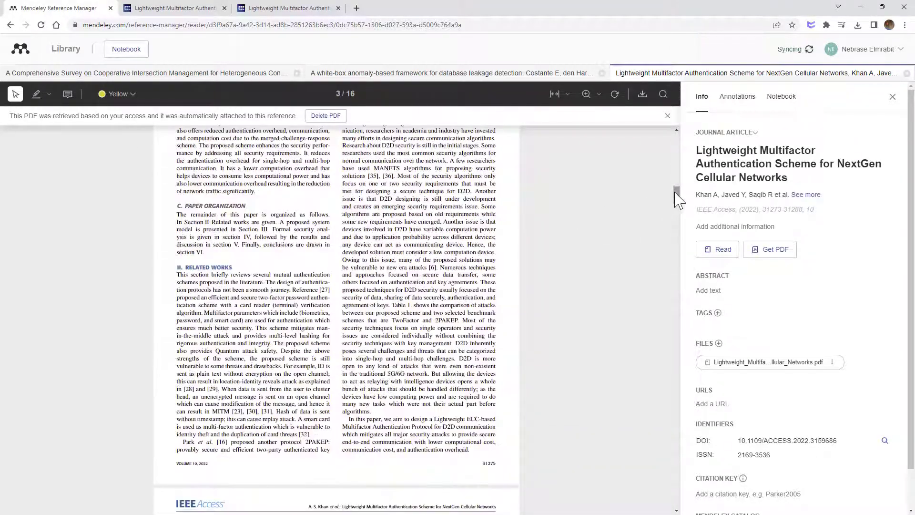
pyautogui.moveTo(676, 194); pyautogui.dragTo(675, 315)
pyautogui.moveTo(675, 282); pyautogui.dragTo(676, 138)
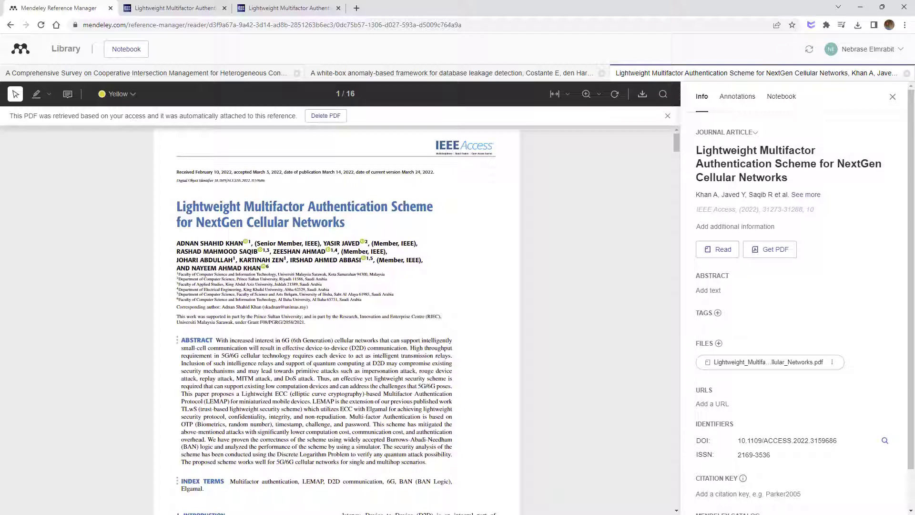
pyautogui.hotkey('alt', 'Tab')
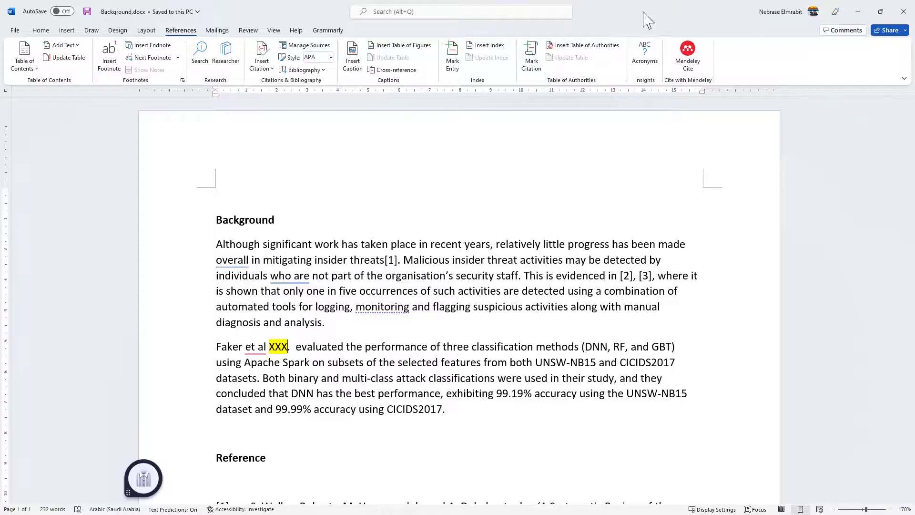
# Restore Word to a smaller window and bring the Mendeley PDF reader back to front
pyautogui.moveTo(648, 20)
pyautogui.mouseDown()
pyautogui.moveTo(614, 185)
pyautogui.moveTo(628, 109)
pyautogui.mouseUp()
pyautogui.scroll(-6, 432, 305)
pyautogui.scroll(3, 429, 305)
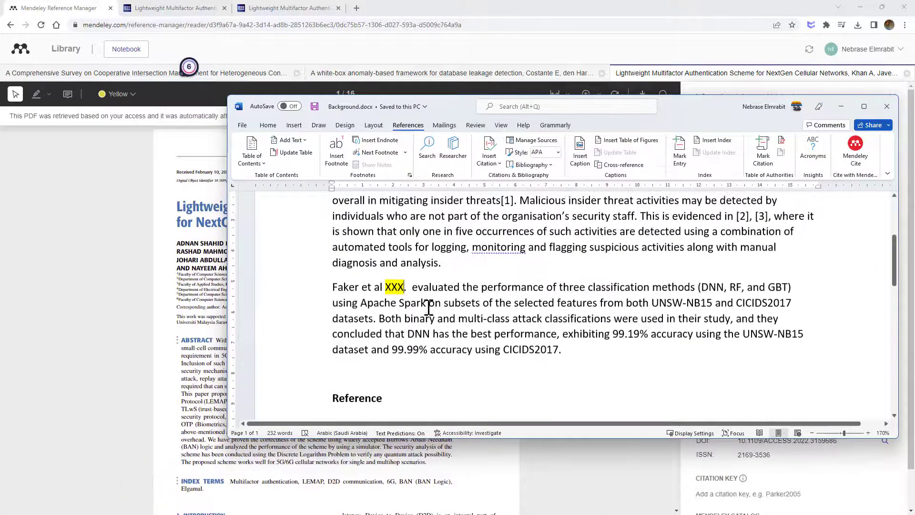
pyautogui.click(170, 350)
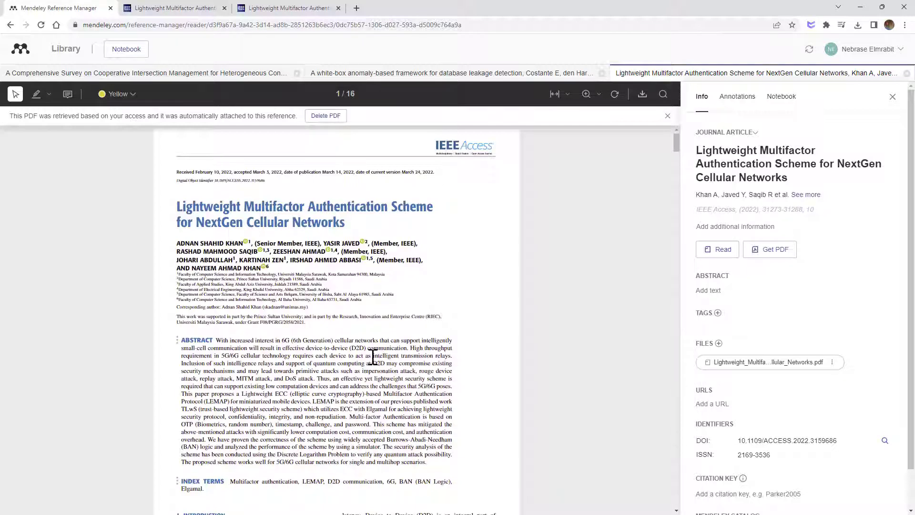
# Copy the IEEE Xplore abstract sentence from 'This paper proposes' to 'devices' and return to Word
pyautogui.click(308, 8)
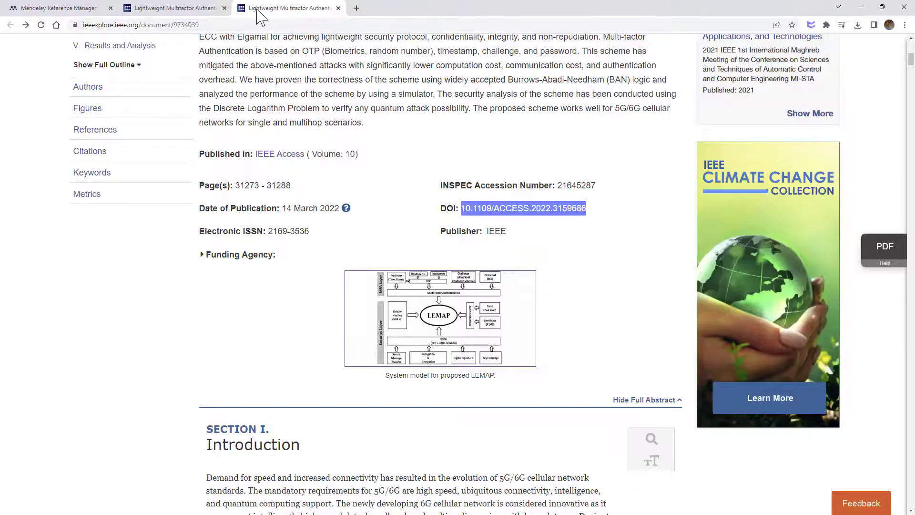
pyautogui.scroll(4, 332, 176)
pyautogui.scroll(5, 332, 175)
pyautogui.scroll(-2, 292, 235)
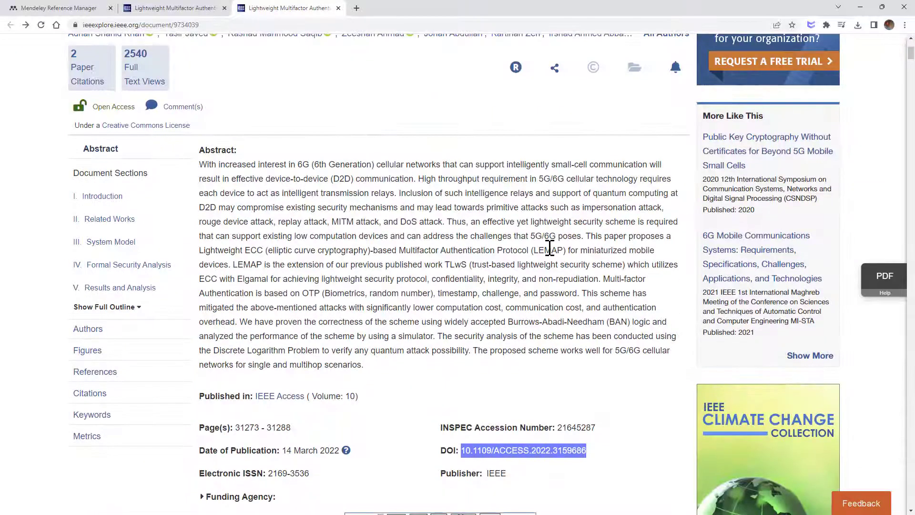
pyautogui.moveTo(585, 235); pyautogui.dragTo(486, 252)
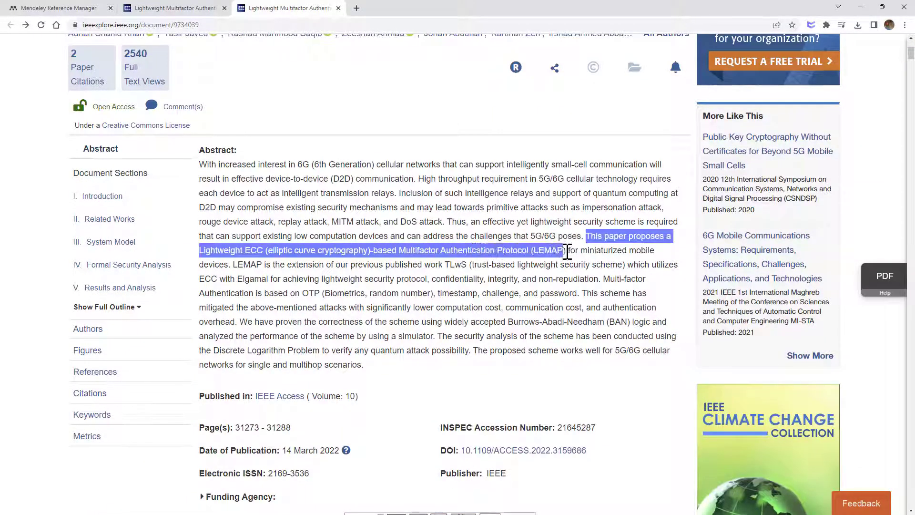
pyautogui.moveTo(486, 252); pyautogui.dragTo(228, 264)
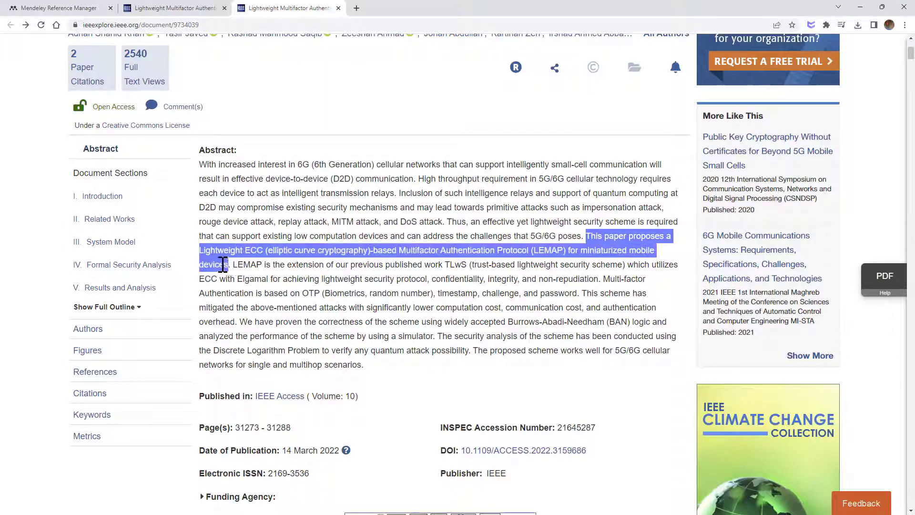
pyautogui.rightClick(222, 268)
pyautogui.click(240, 274)
pyautogui.hotkey('alt', 'Tab')
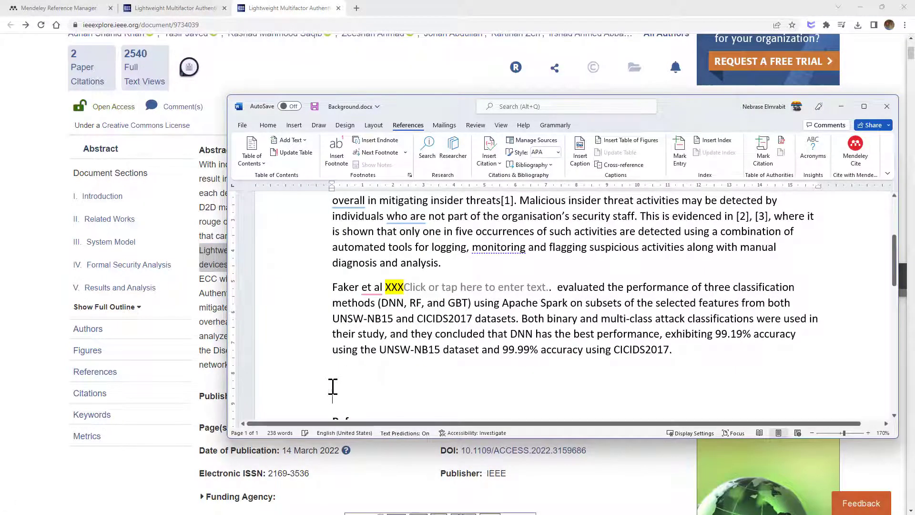
# Paste the copied LEMAP sentence on the line above the Reference heading
pyautogui.rightClick(336, 398)
pyautogui.click(386, 276)
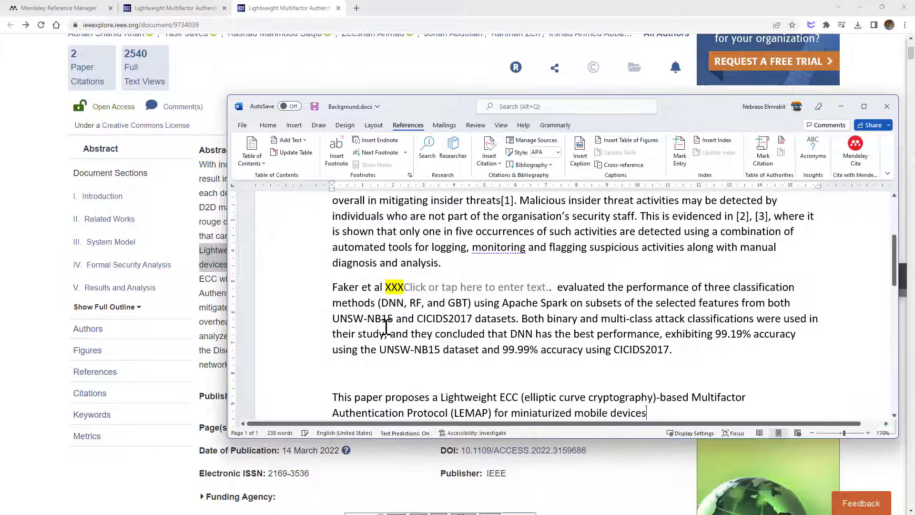
pyautogui.scroll(-2, 368, 327)
pyautogui.scroll(2, 354, 367)
# Replace 'This paper' at the start of the pasted sentence with 'Adnan et al'
pyautogui.click(333, 397)
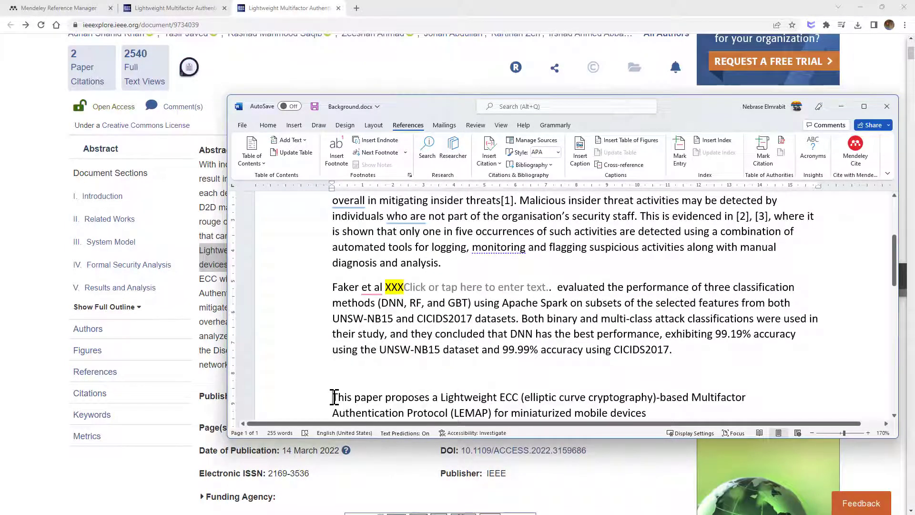
pyautogui.scroll(4, 190, 210)
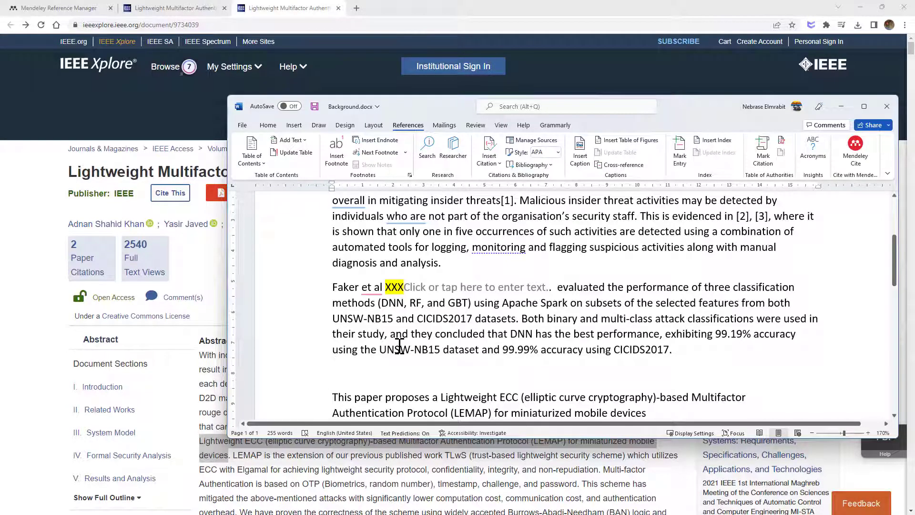
pyautogui.hotkey('alt', 'shift')
pyautogui.write('يشى')
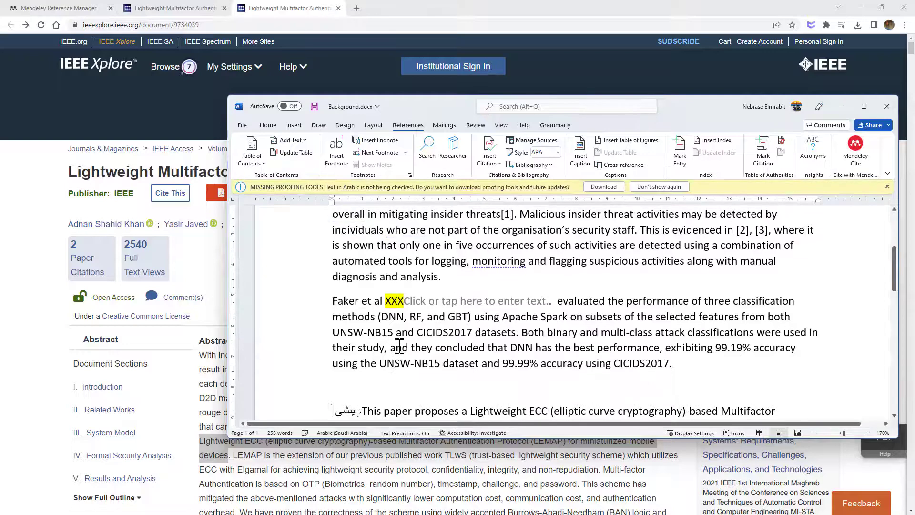
pyautogui.press('BackSpace')
pyautogui.press('BackSpace')
pyautogui.press('BackSpace')
pyautogui.press('BackSpace')
pyautogui.press('BackSpace')
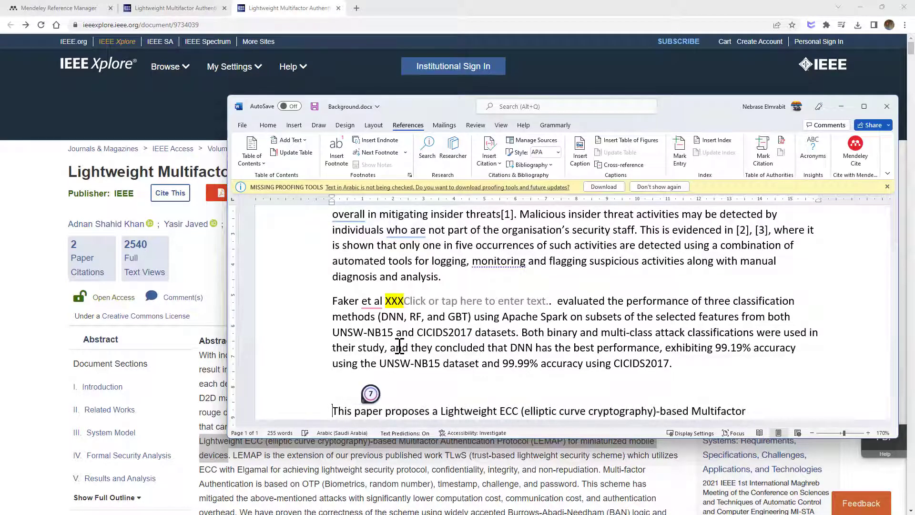
pyautogui.hotkey('alt', 'shift')
pyautogui.write('Adnan')
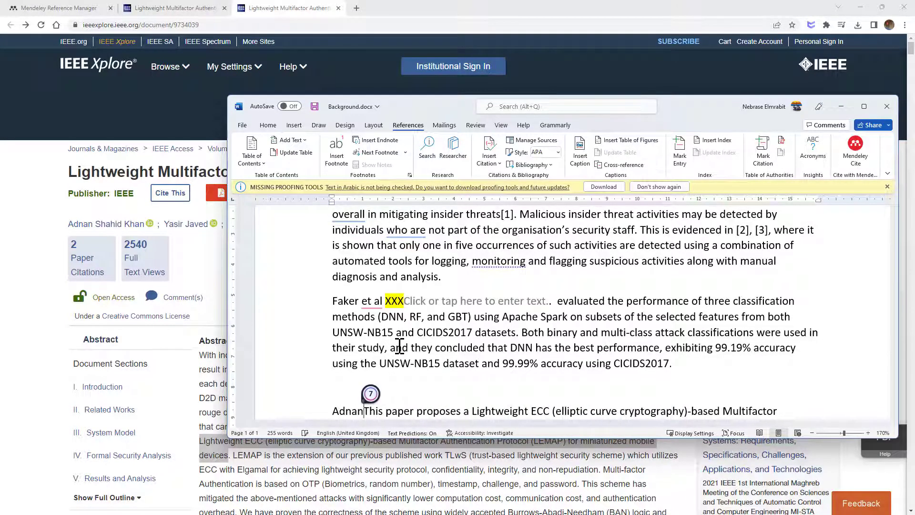
pyautogui.write(' e')
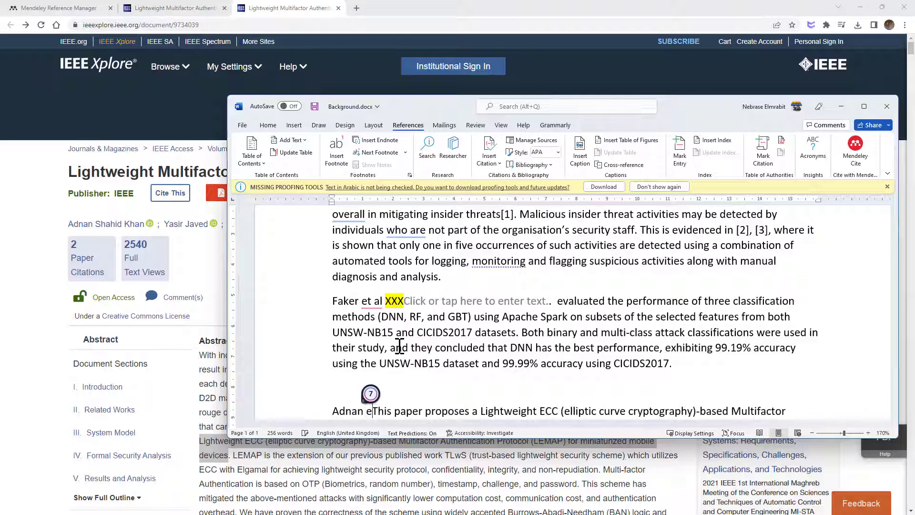
pyautogui.write('t al')
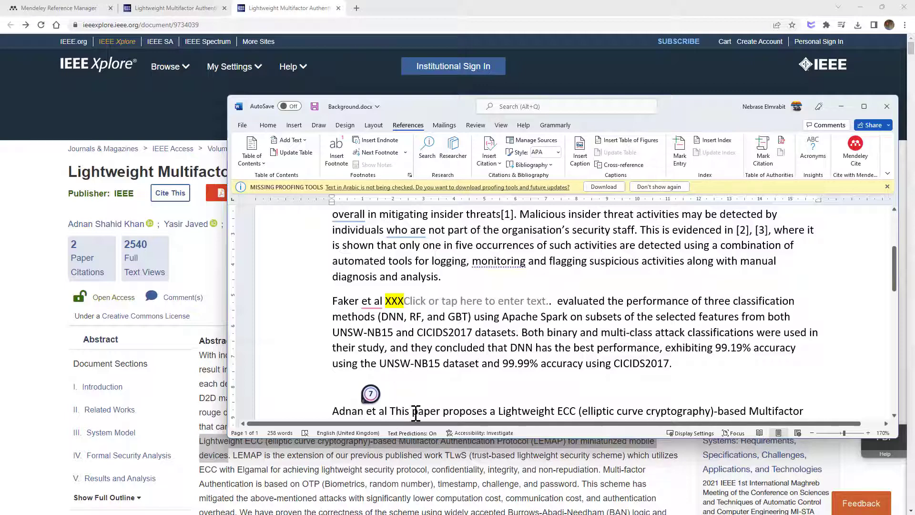
pyautogui.press('BackSpace')
pyautogui.press('BackSpace')
pyautogui.press('BackSpace')
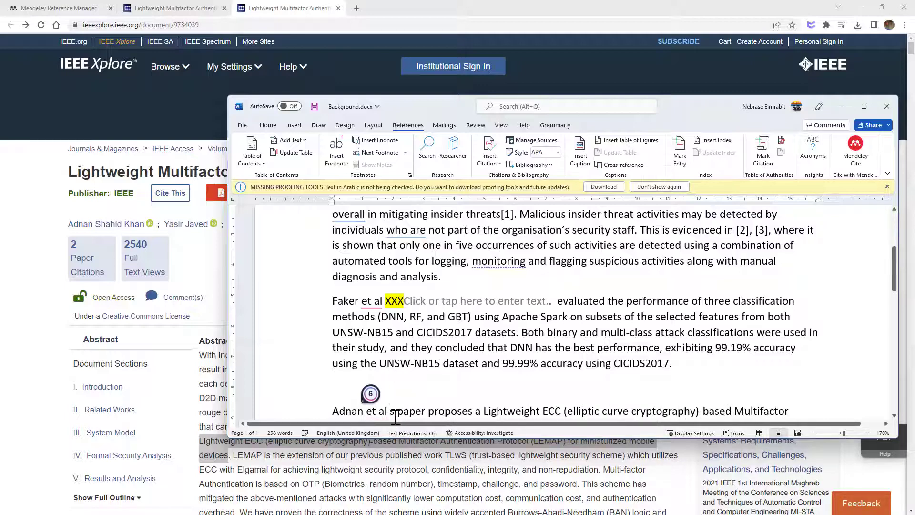
pyautogui.press('BackSpace')
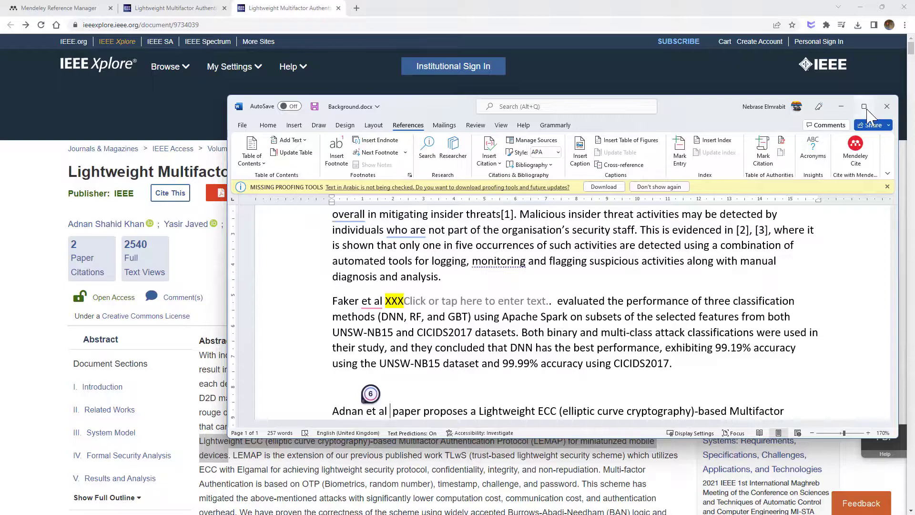
pyautogui.click(864, 106)
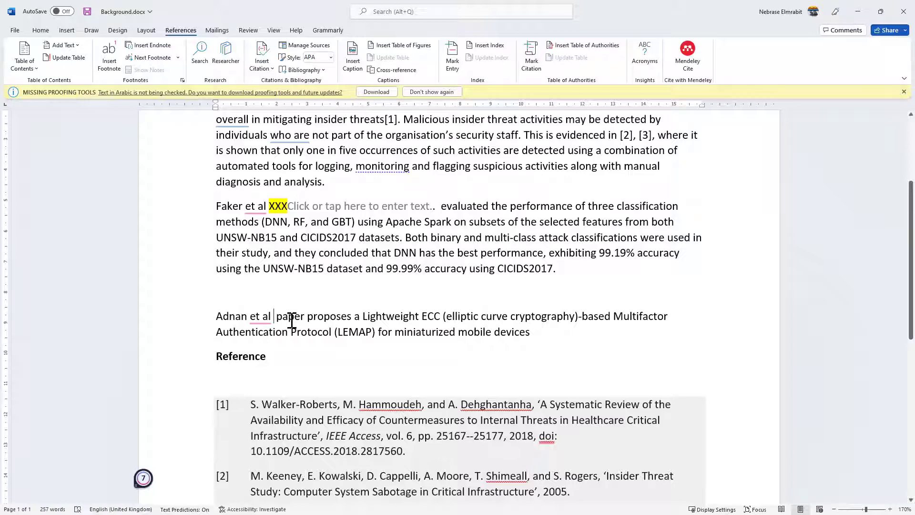
pyautogui.press('Delete')
pyautogui.press('Delete')
pyautogui.press('Delete')
pyautogui.press('Delete')
pyautogui.press('Delete')
pyautogui.press('Delete')
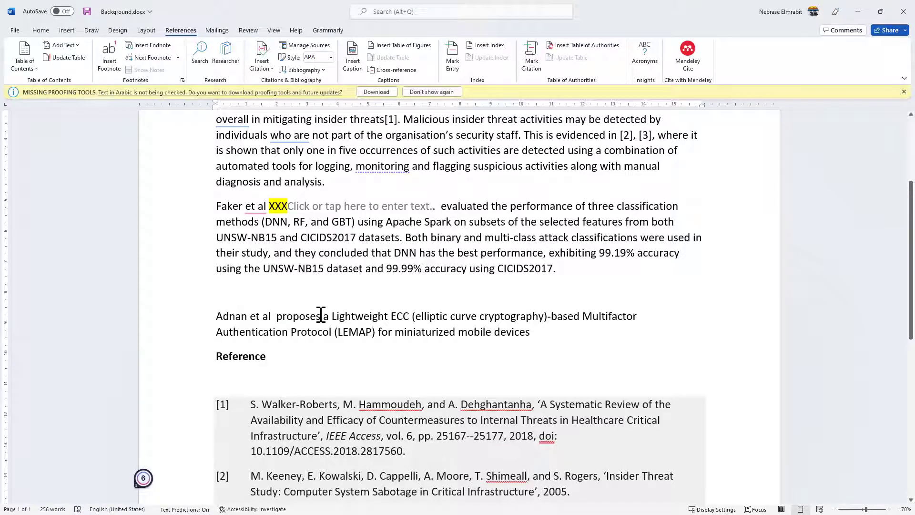
# Change 'proposes' to 'proposed' and accept the single-space fix after 'et al'
pyautogui.click(321, 316)
pyautogui.press('BackSpace')
pyautogui.write('d')
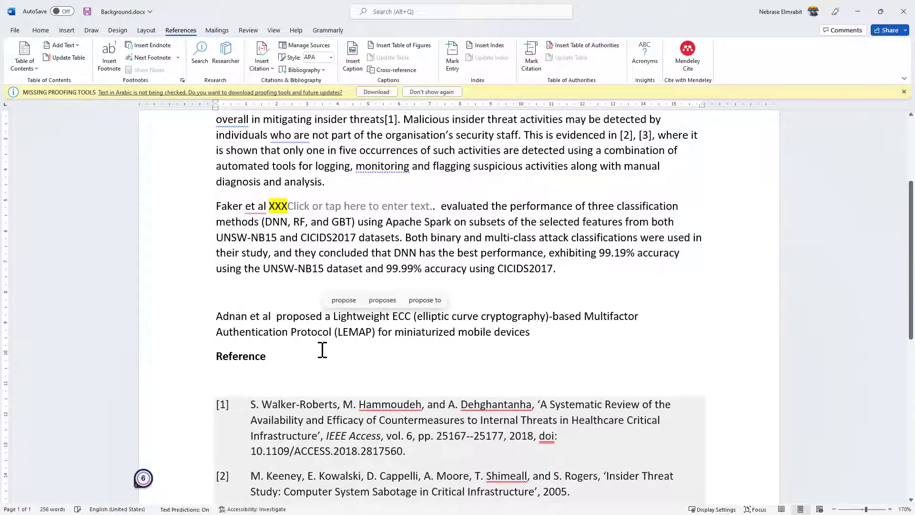
pyautogui.click(320, 353)
pyautogui.click(275, 317)
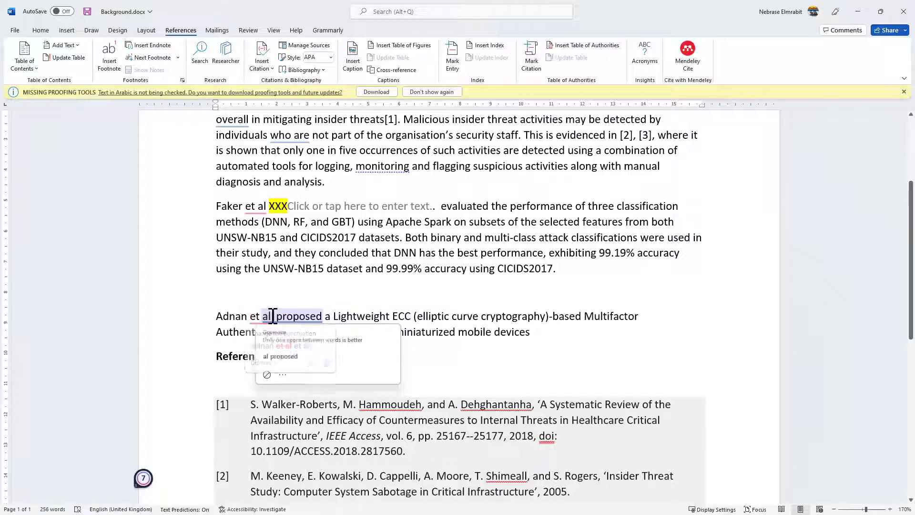
pyautogui.click(274, 316)
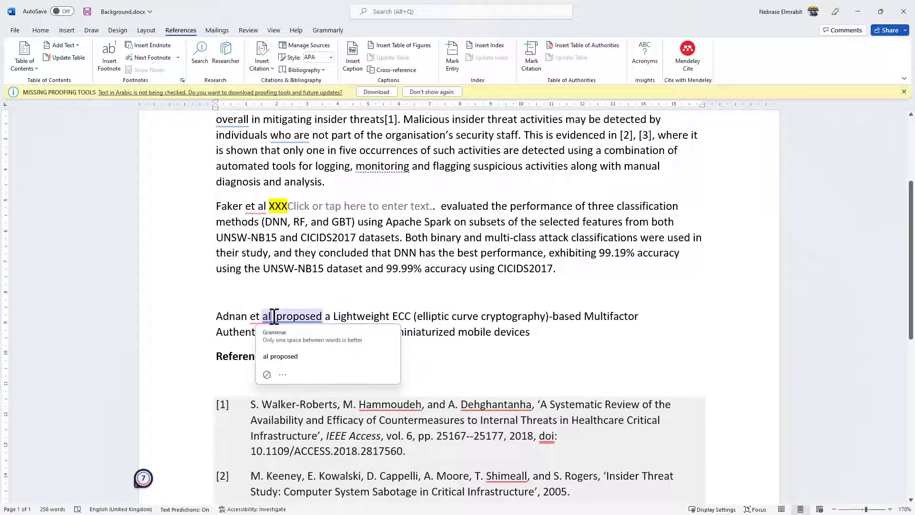
pyautogui.click(282, 356)
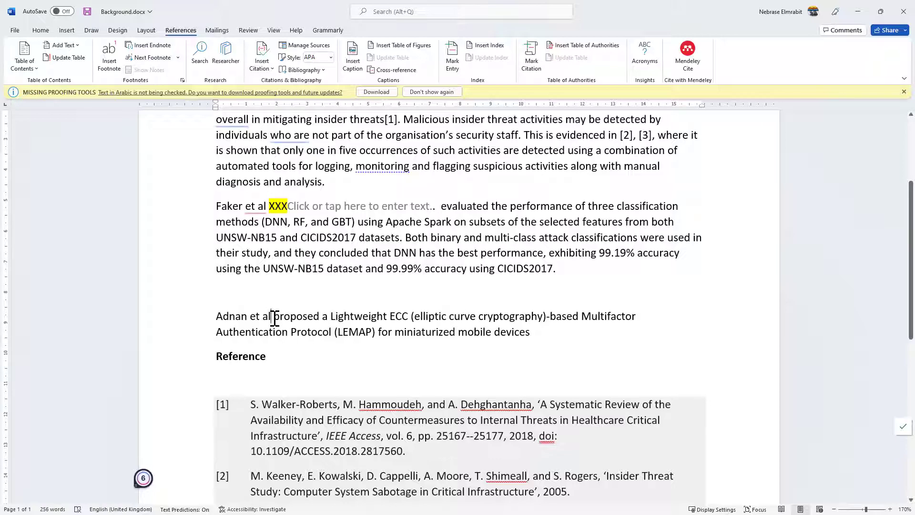
# Insert a Mendeley Cite citation to the 'adnan' search result, the Khan et al. 2022 paper
pyautogui.click(688, 55)
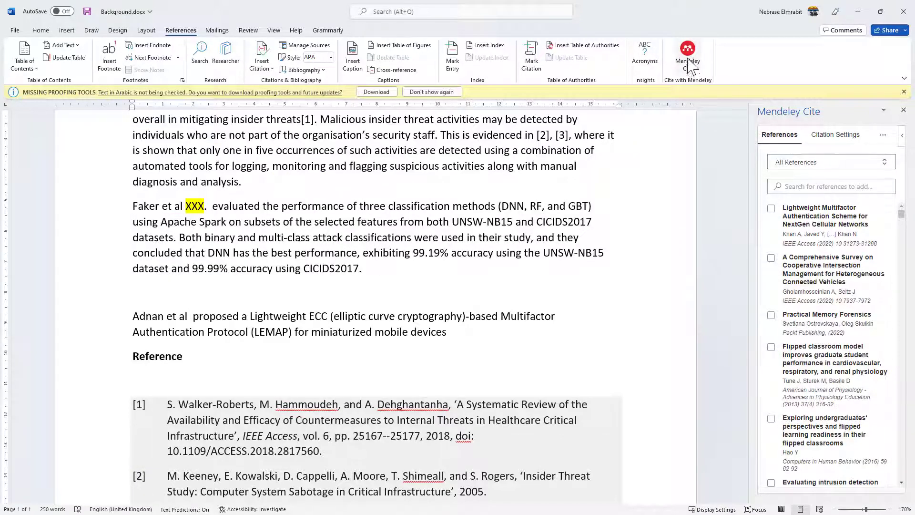
pyautogui.click(810, 188)
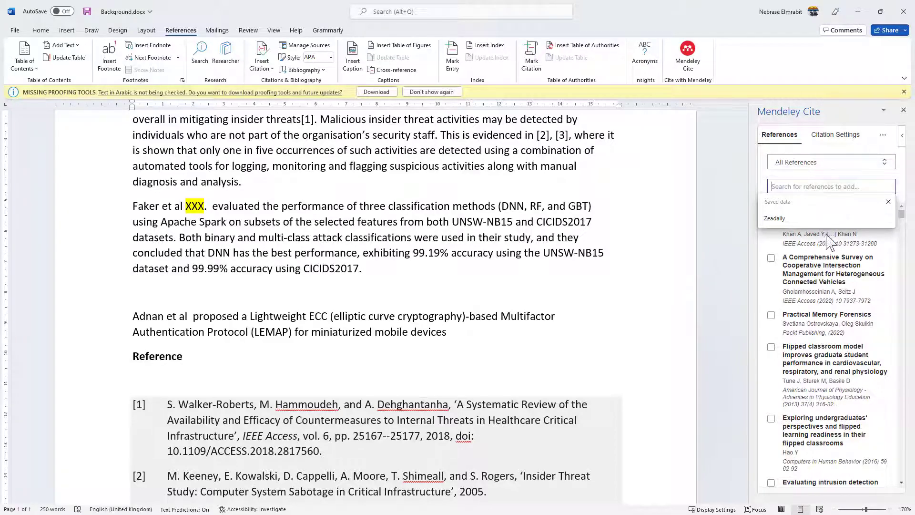
pyautogui.write('adnan')
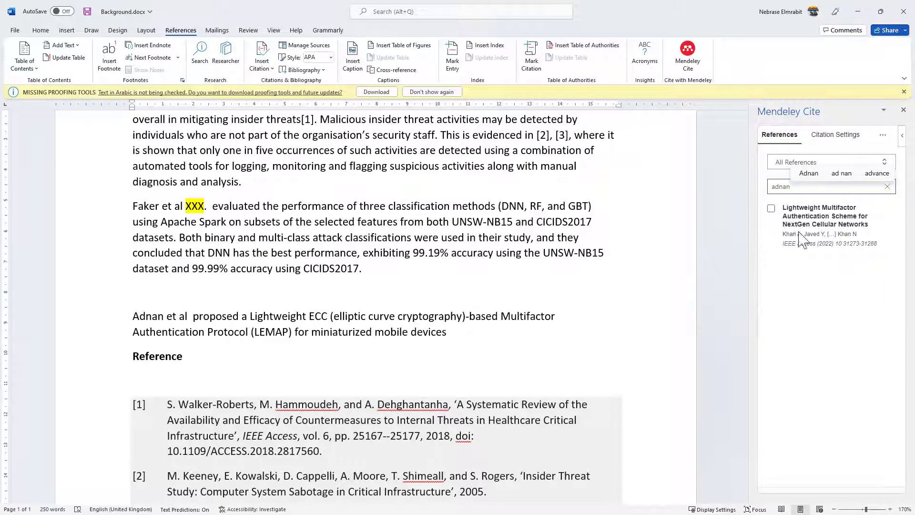
pyautogui.click(771, 209)
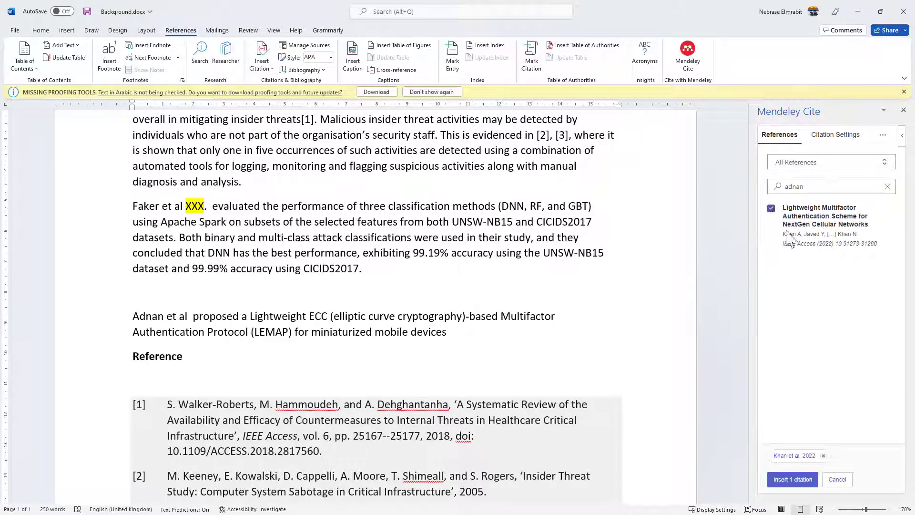
pyautogui.click(794, 480)
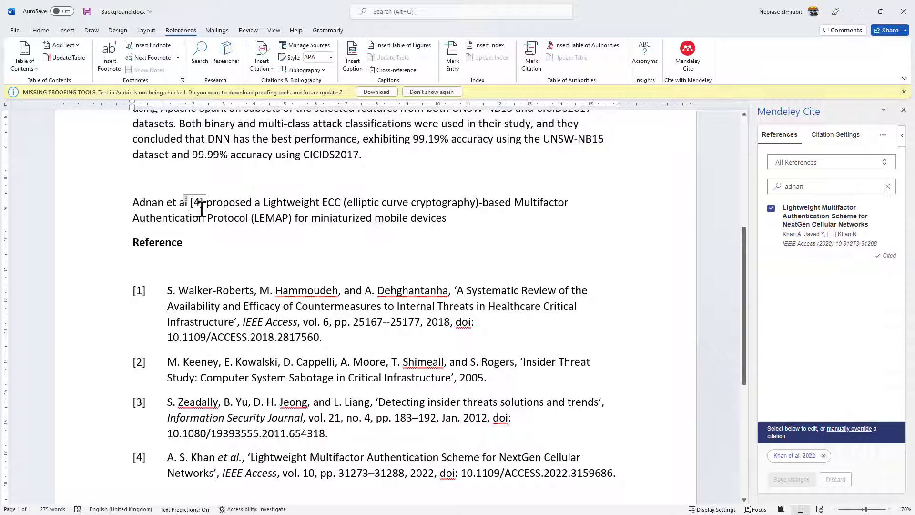
# Add two blank lines above the Reference heading
pyautogui.click(130, 242)
pyautogui.press('Return')
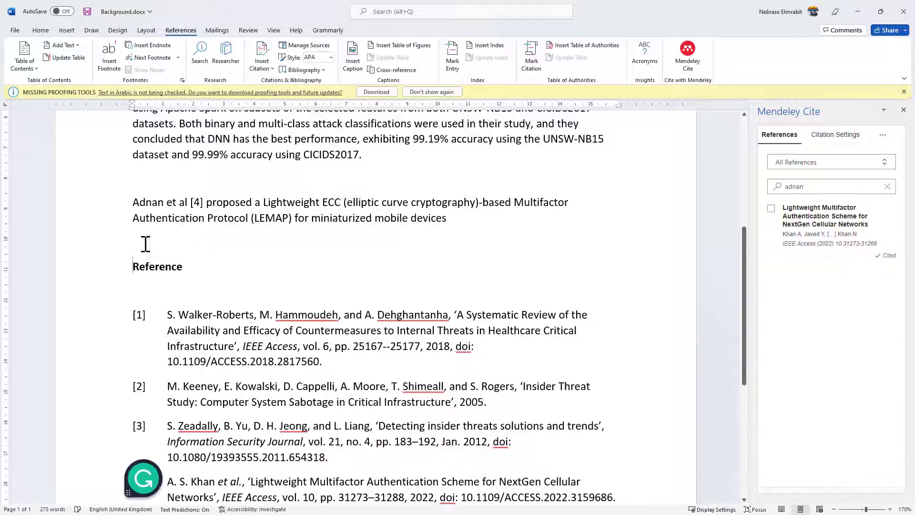
pyautogui.press('Return')
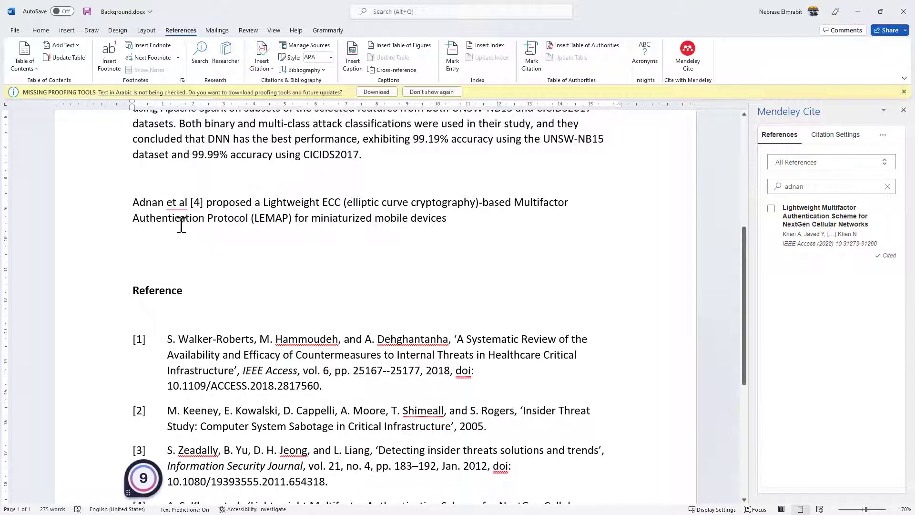
pyautogui.click(204, 203)
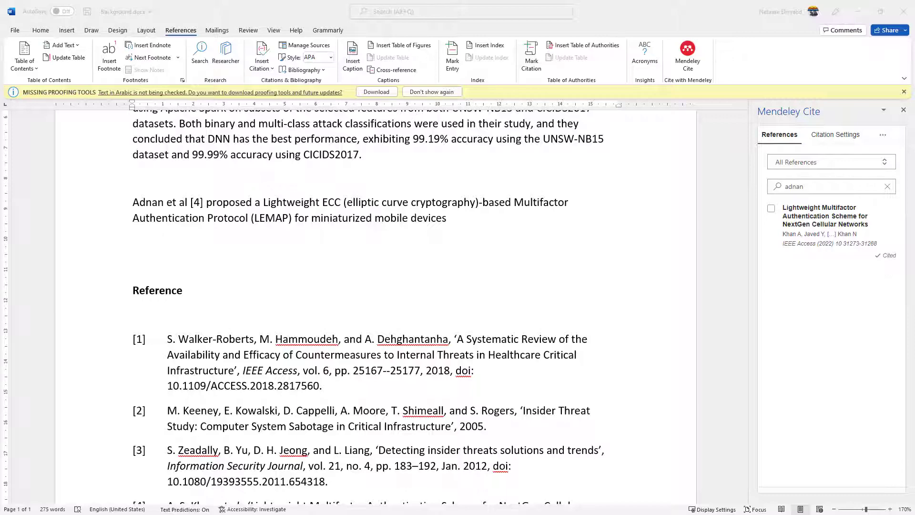
pyautogui.click(179, 311)
pyautogui.click(187, 293)
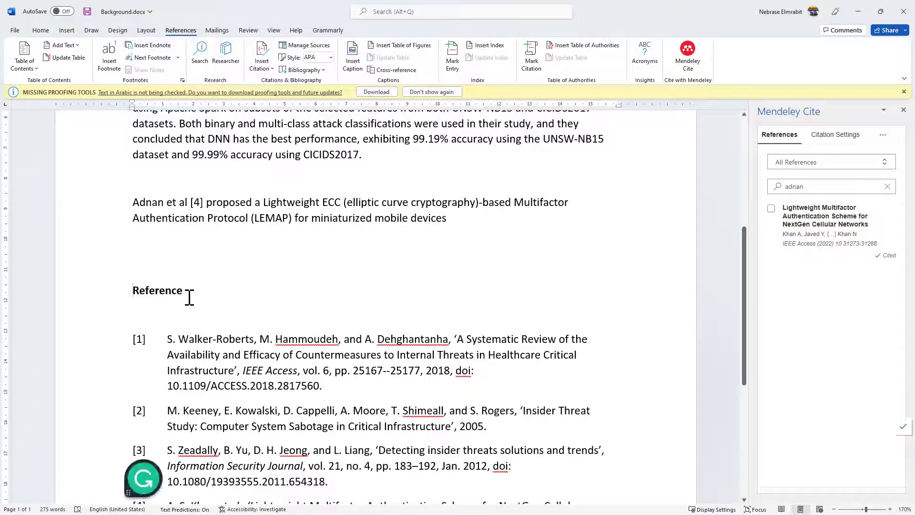
pyautogui.moveTo(164, 319); pyautogui.dragTo(465, 438)
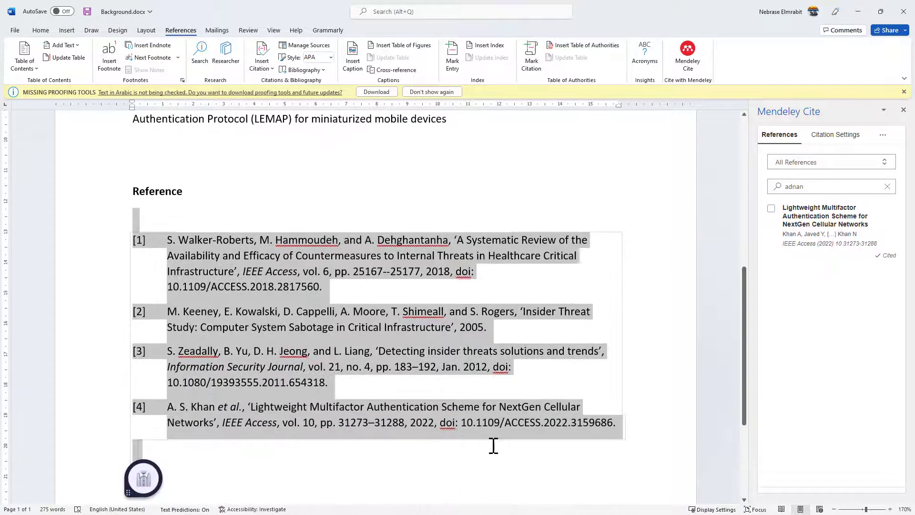
pyautogui.press('Delete')
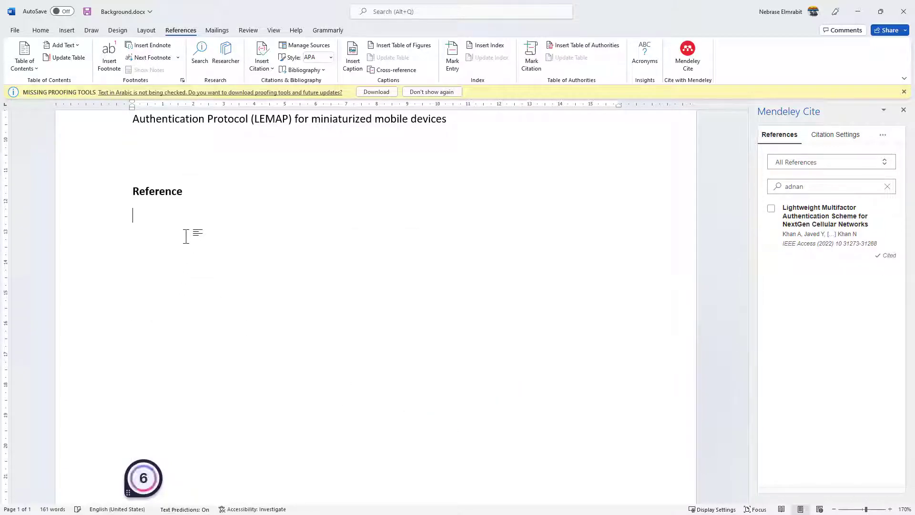
pyautogui.scroll(5, 291, 251)
pyautogui.scroll(-1, 231, 352)
pyautogui.scroll(-4, 170, 219)
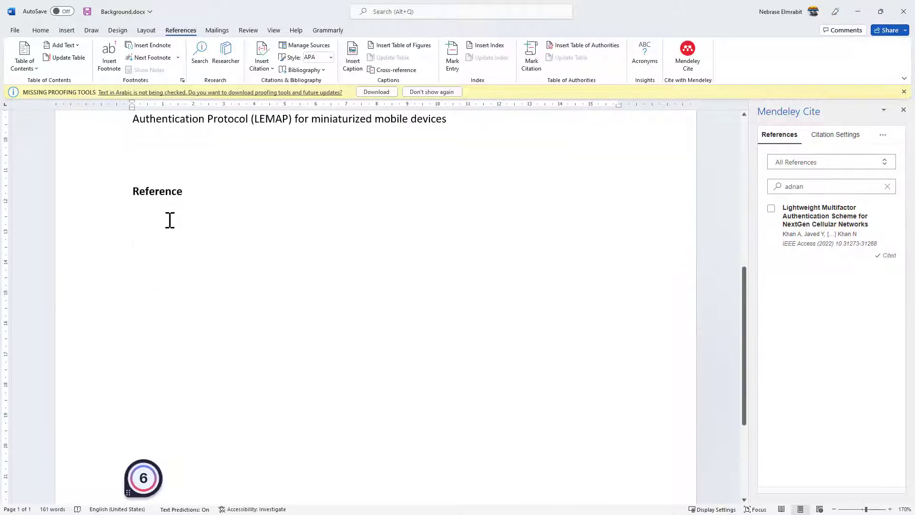
pyautogui.click(883, 135)
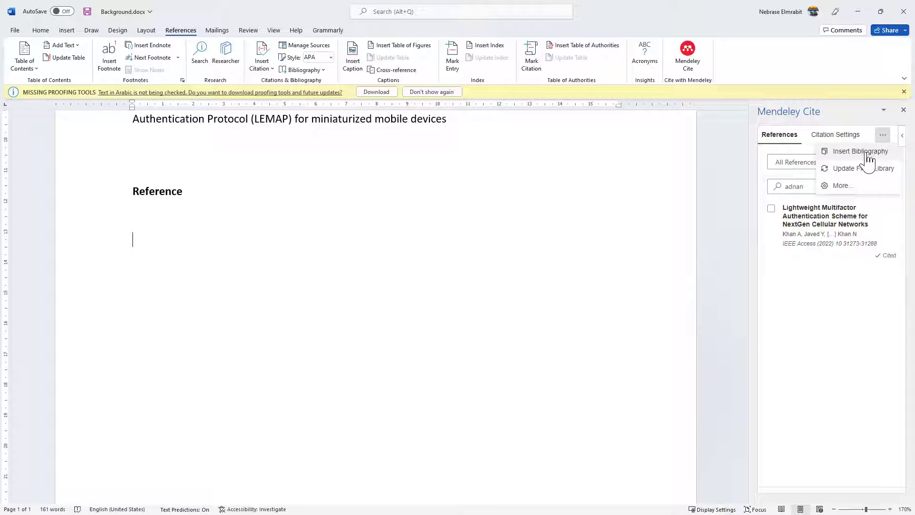
pyautogui.click(867, 155)
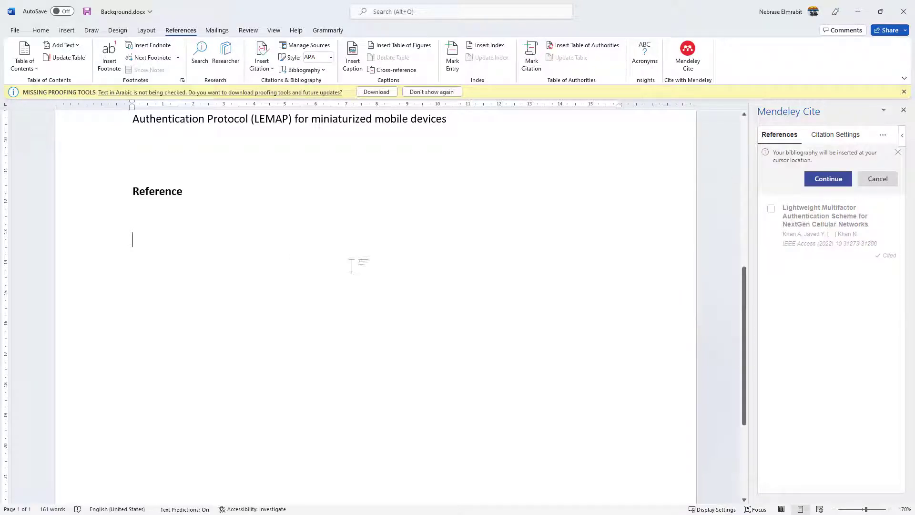
pyautogui.click(822, 180)
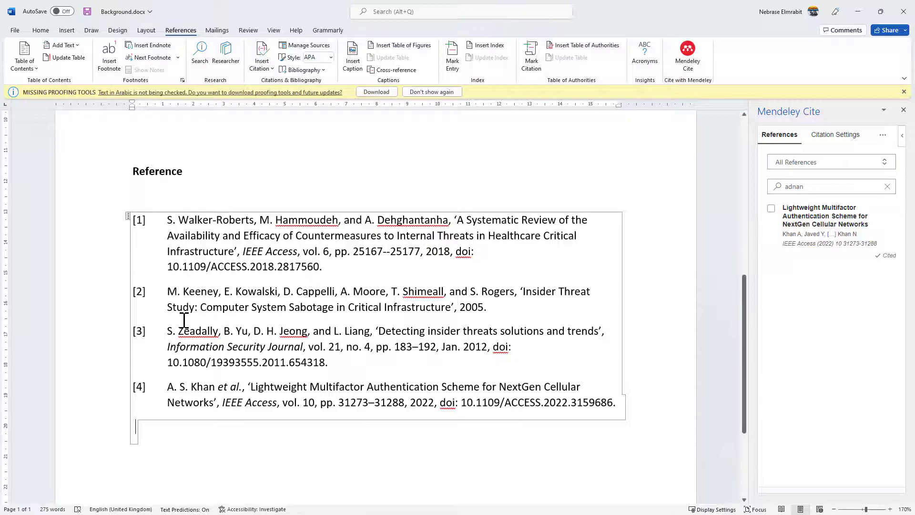
pyautogui.scroll(5, 184, 320)
pyautogui.scroll(-5, 184, 319)
pyautogui.scroll(1, 185, 317)
# Delete the XXX placeholder and position the cursor right after 'Faker et al'
pyautogui.scroll(4, 186, 313)
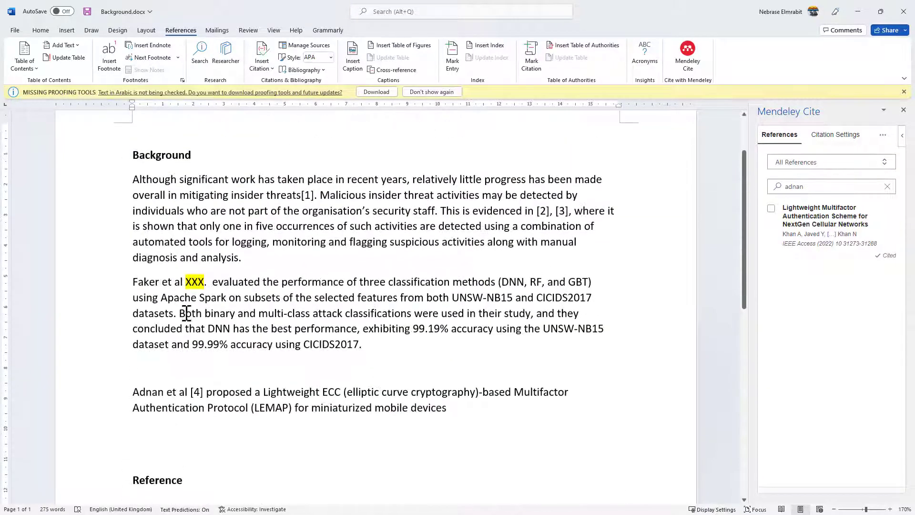
pyautogui.scroll(-6, 200, 402)
pyautogui.scroll(3, 204, 382)
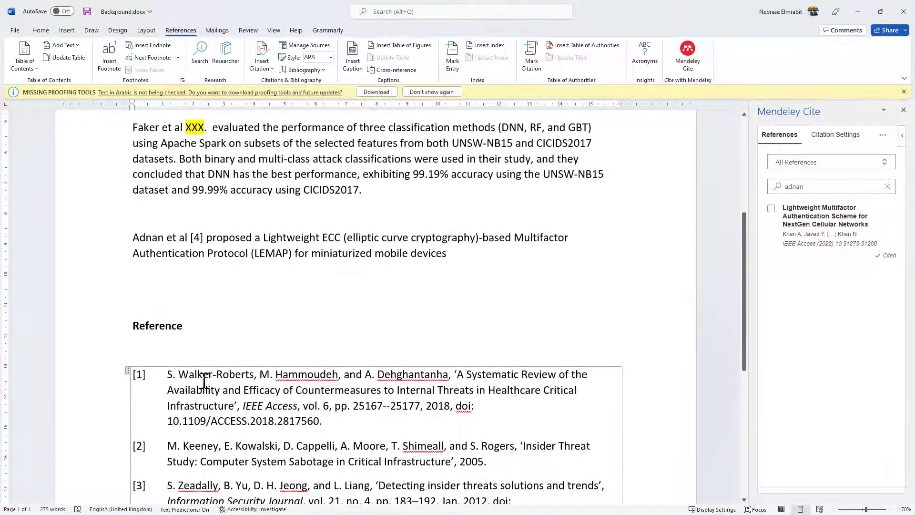
pyautogui.scroll(3, 197, 268)
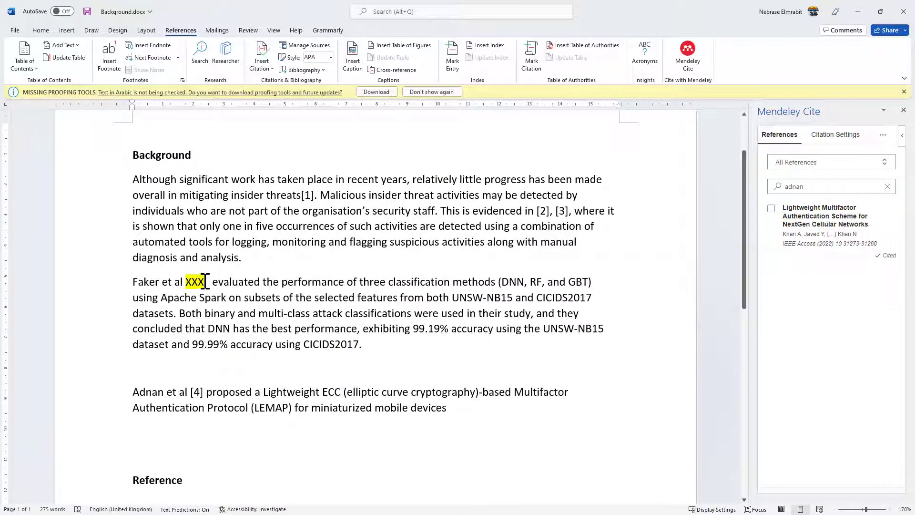
pyautogui.press('BackSpace')
pyautogui.press('BackSpace')
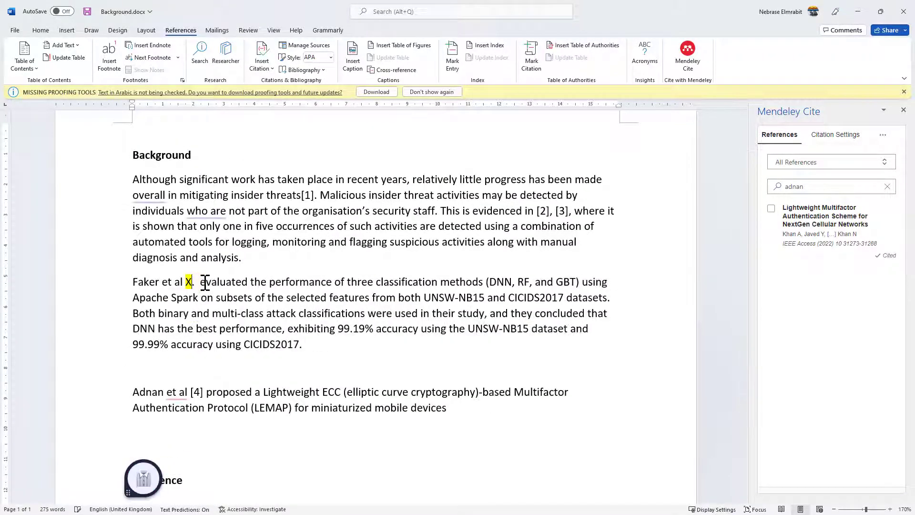
pyautogui.press('BackSpace')
pyautogui.doubleClick(149, 282)
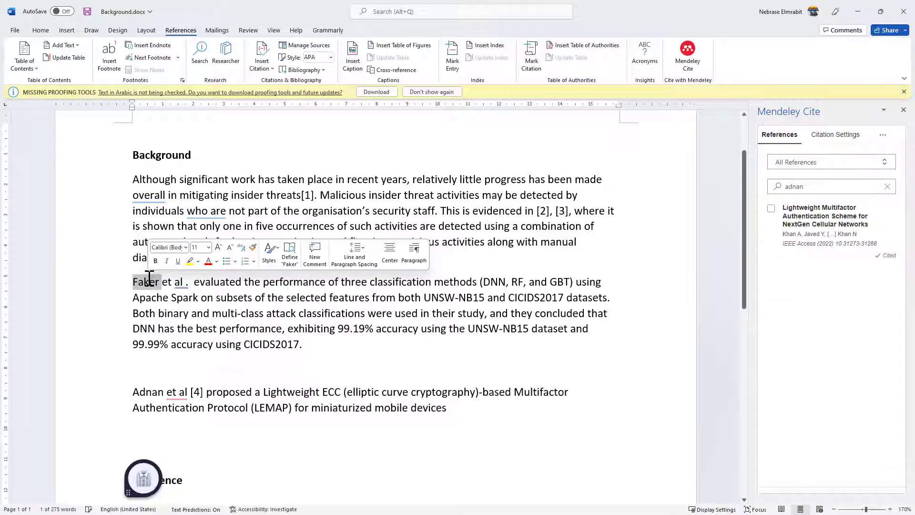
pyautogui.click(187, 283)
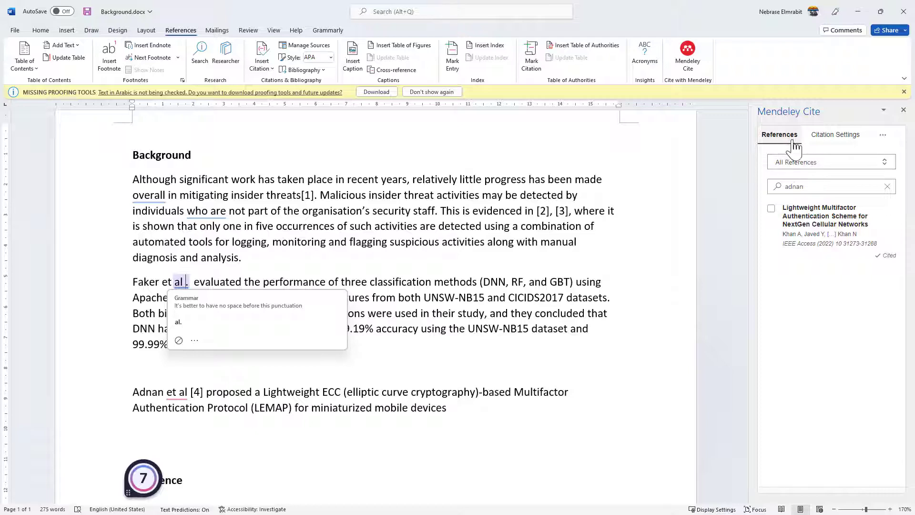
# Search 'faker' in Mendeley Cite and insert the Faker and Dogdu intrusion detection citation
pyautogui.click(798, 188)
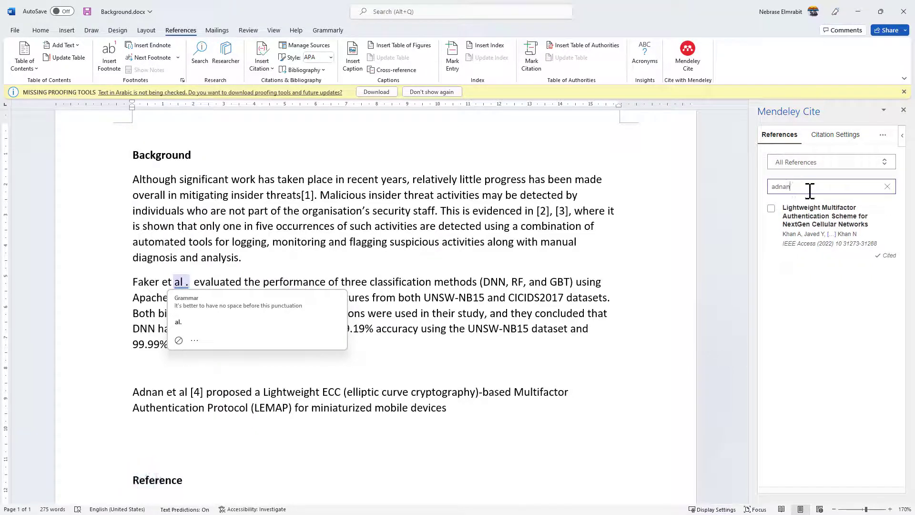
pyautogui.moveTo(810, 189); pyautogui.dragTo(745, 190)
pyautogui.write('faker')
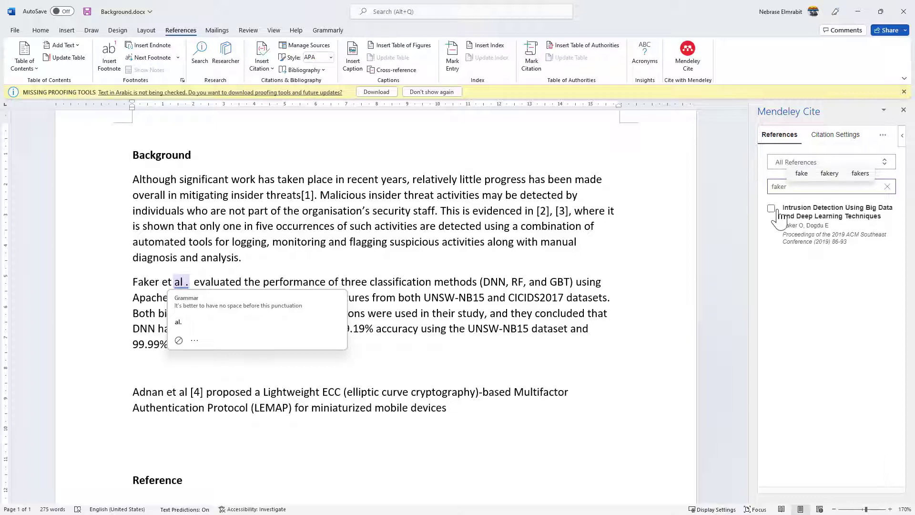
pyautogui.moveTo(829, 223)
pyautogui.click(770, 208)
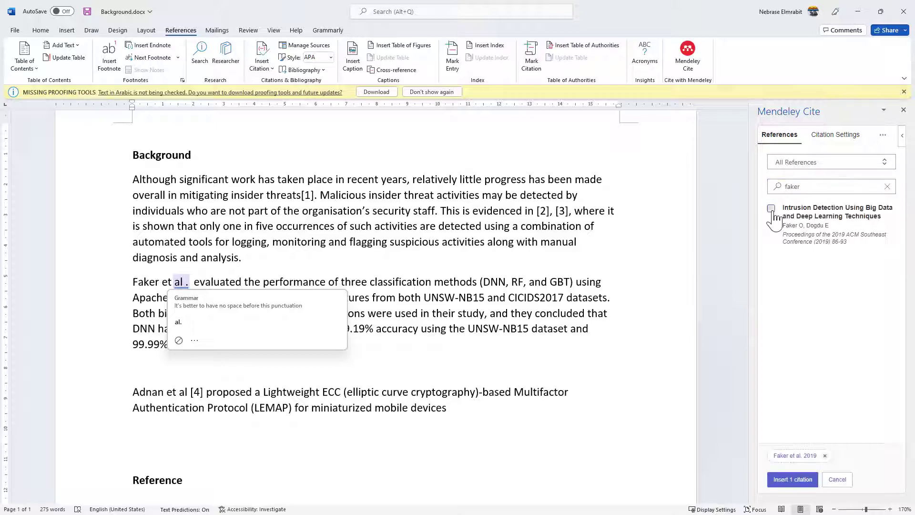
pyautogui.click(792, 478)
pyautogui.scroll(-3, 280, 271)
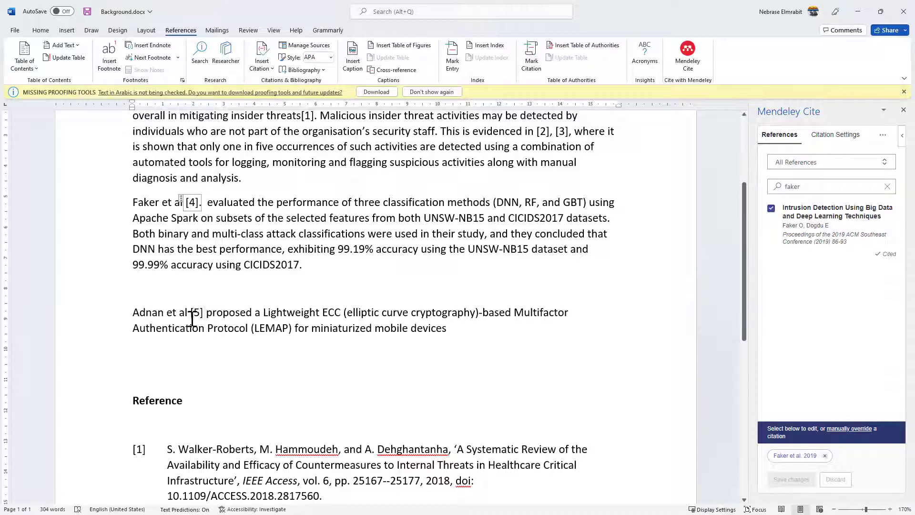
pyautogui.scroll(-3, 190, 317)
pyautogui.scroll(-3, 240, 371)
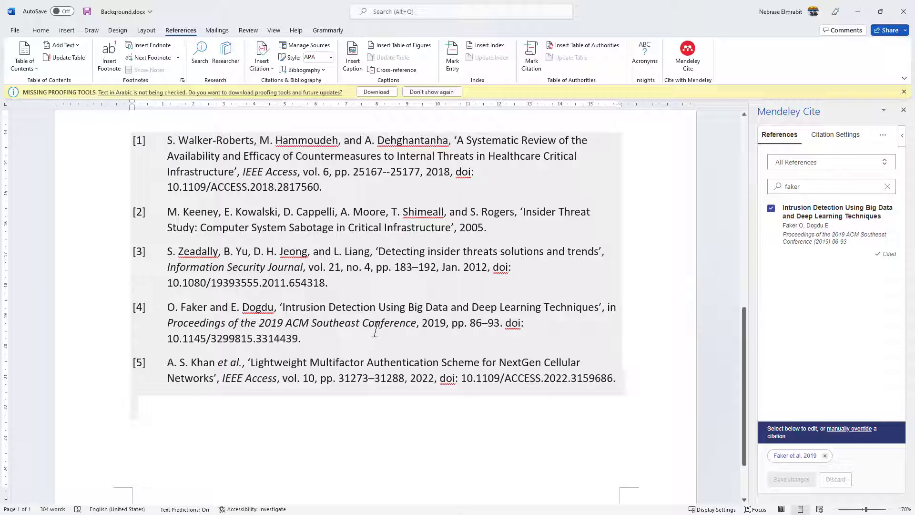
pyautogui.scroll(2, 376, 339)
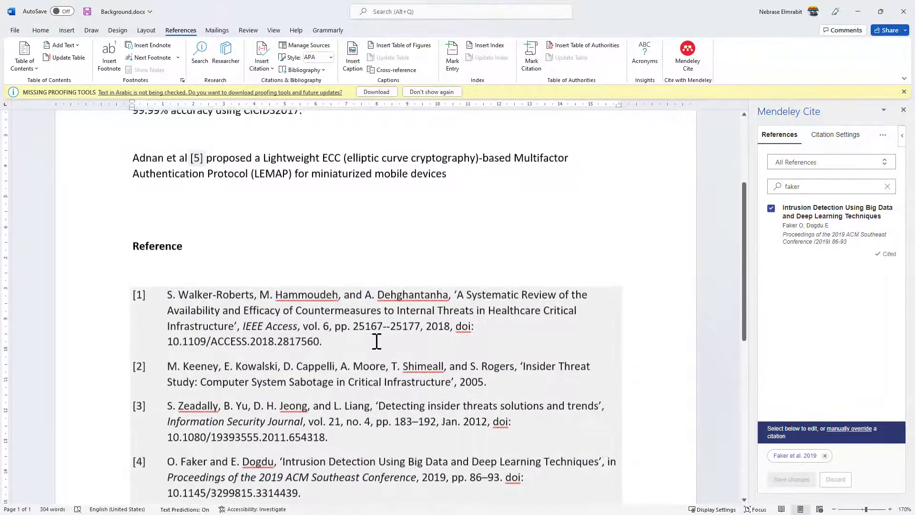
pyautogui.scroll(4, 362, 344)
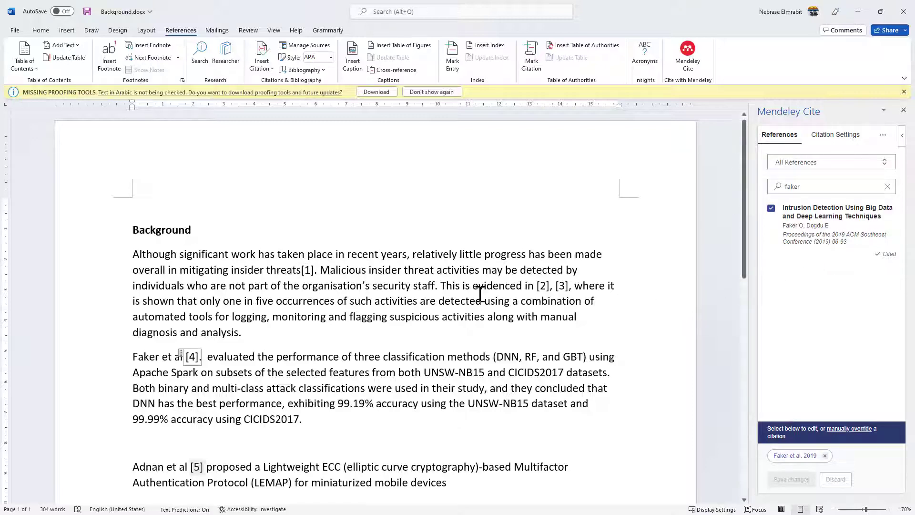
# In Mendeley Cite settings, change the citation style to American Psychological Association 7th edition
pyautogui.click(838, 139)
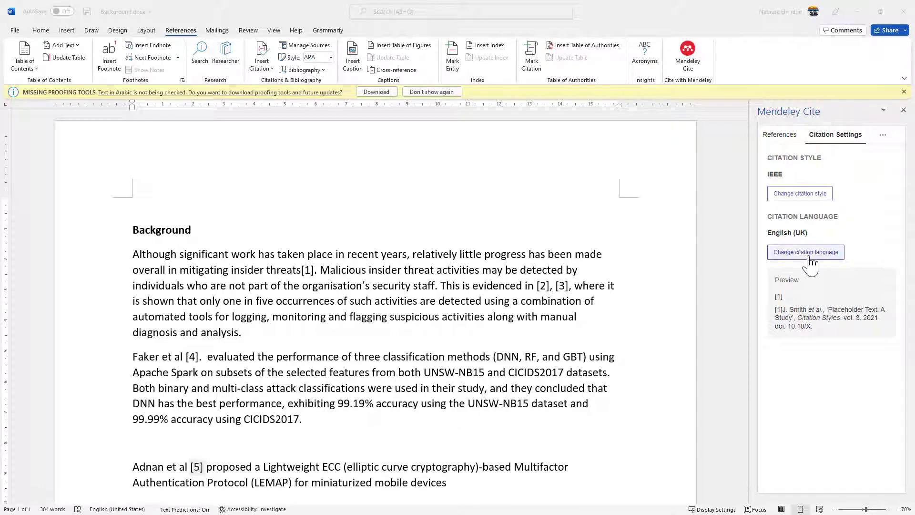
pyautogui.click(810, 194)
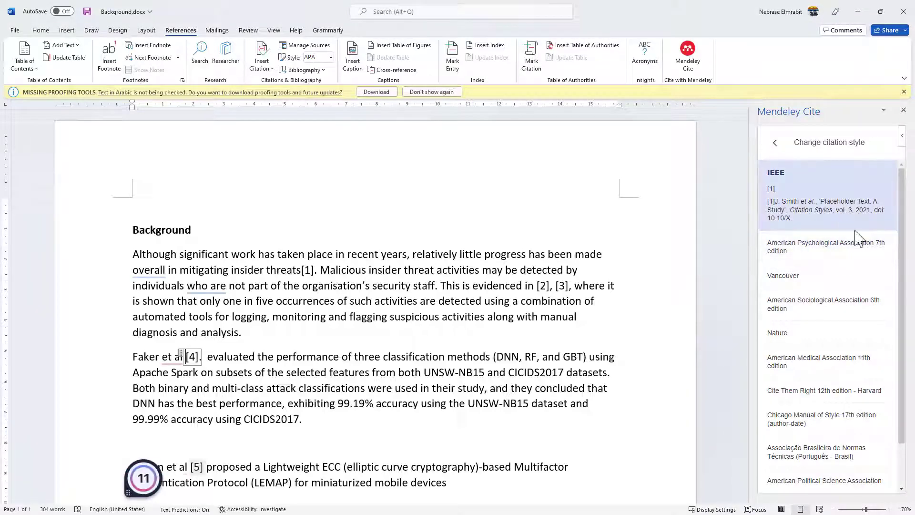
pyautogui.scroll(-1, 849, 328)
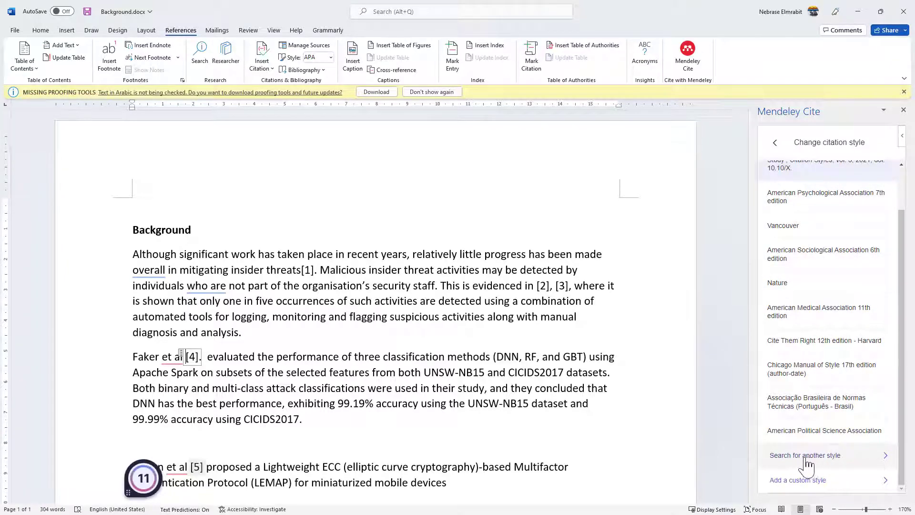
pyautogui.scroll(1, 832, 435)
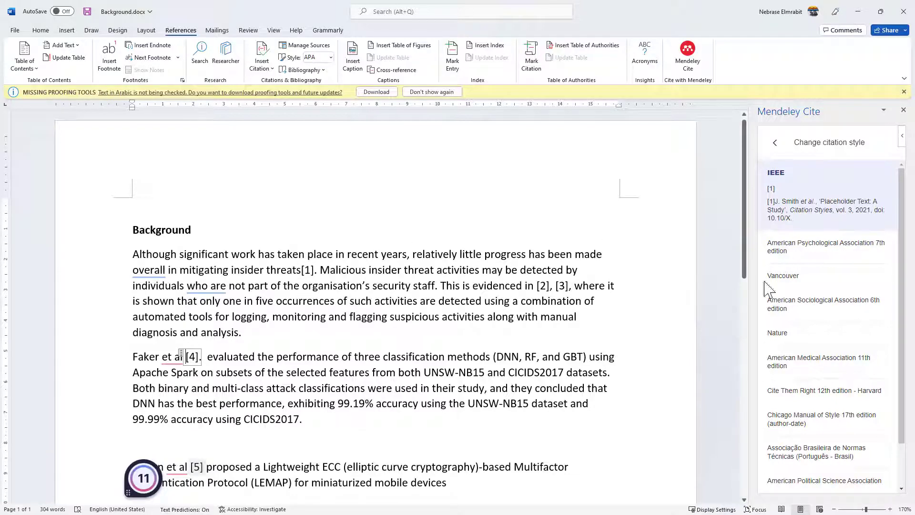
pyautogui.click(806, 246)
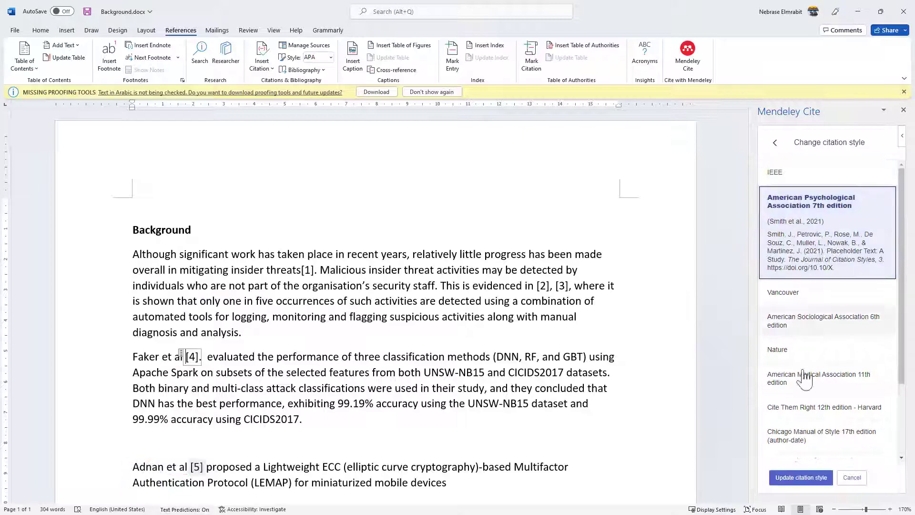
pyautogui.click(799, 479)
pyautogui.scroll(-3, 334, 248)
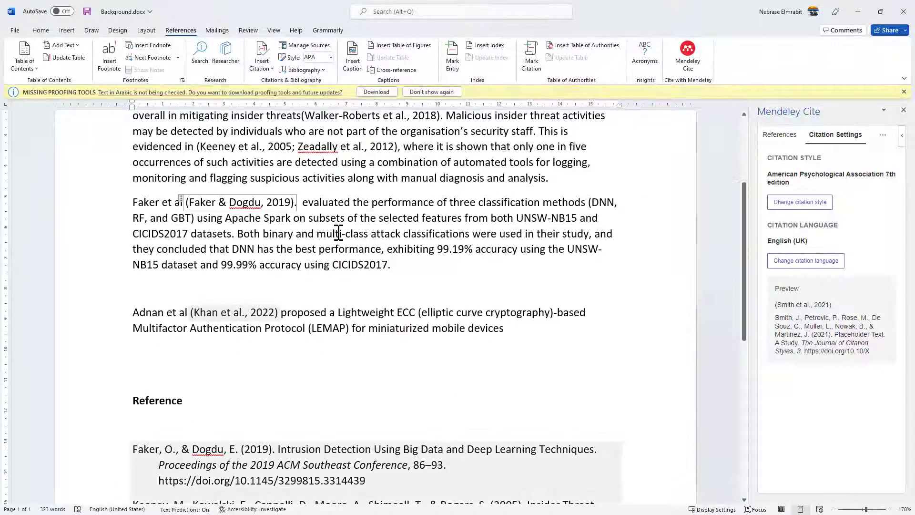
pyautogui.scroll(6, 338, 233)
pyautogui.scroll(-2, 327, 276)
pyautogui.scroll(-8, 324, 291)
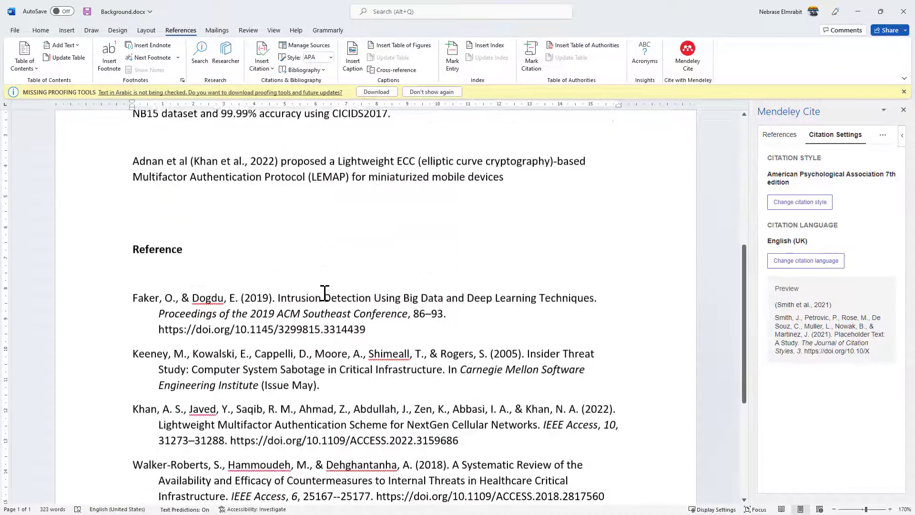
pyautogui.scroll(-5, 286, 300)
pyautogui.scroll(5, 292, 301)
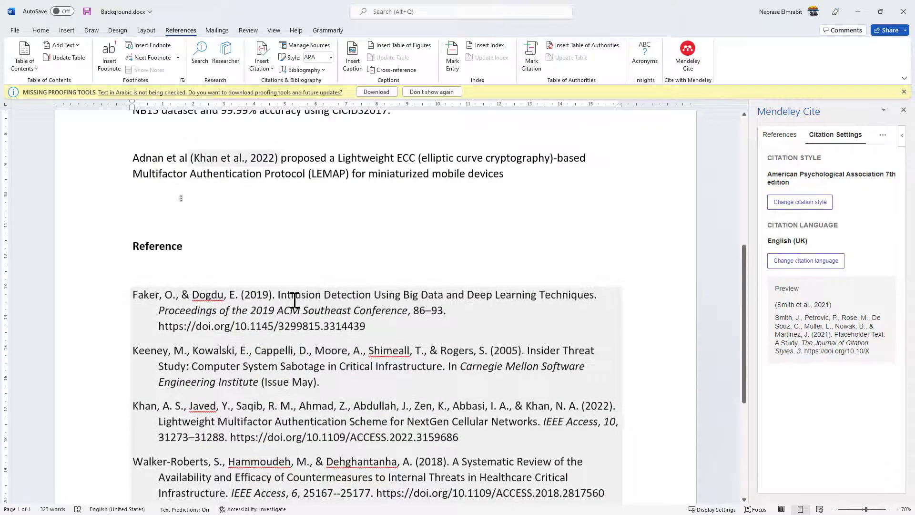
pyautogui.scroll(5, 295, 300)
pyautogui.scroll(5, 295, 301)
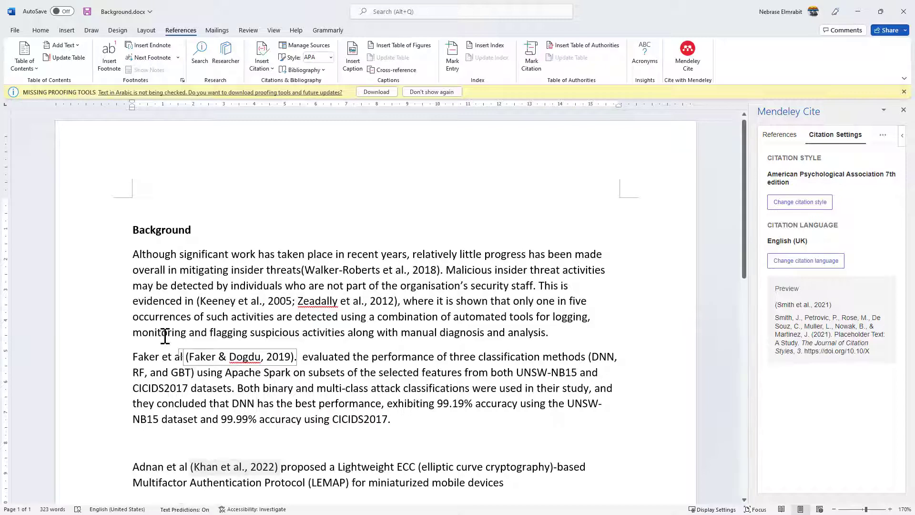
pyautogui.scroll(-3, 293, 310)
pyautogui.scroll(3, 387, 301)
pyautogui.scroll(-4, 276, 296)
pyautogui.scroll(-3, 239, 324)
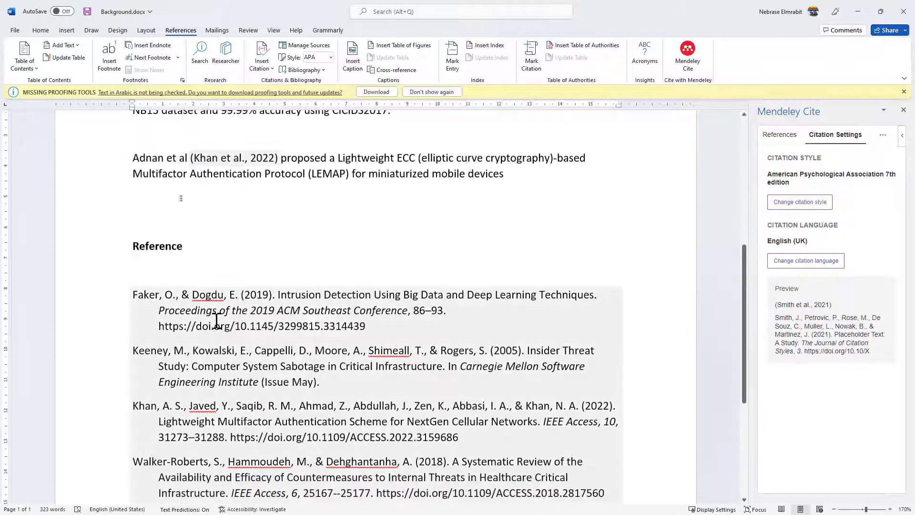
pyautogui.scroll(-3, 318, 382)
pyautogui.scroll(2, 318, 381)
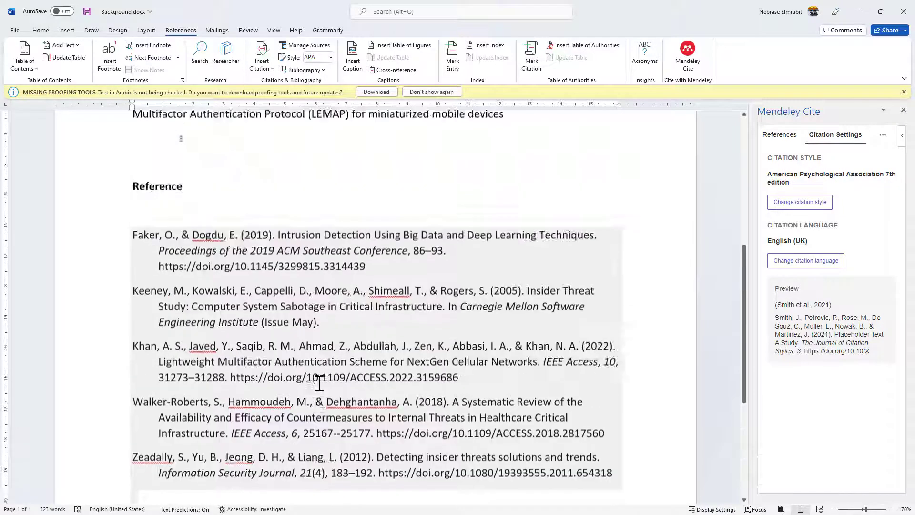
pyautogui.scroll(5, 321, 380)
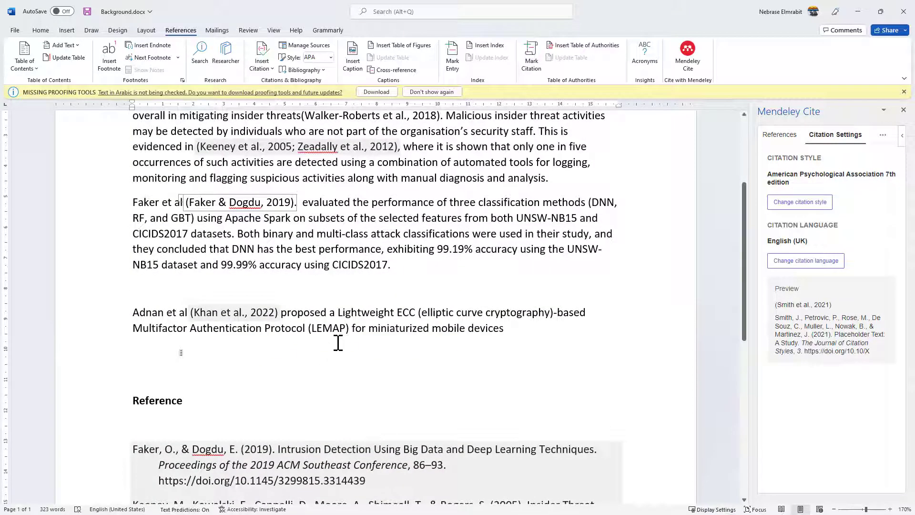